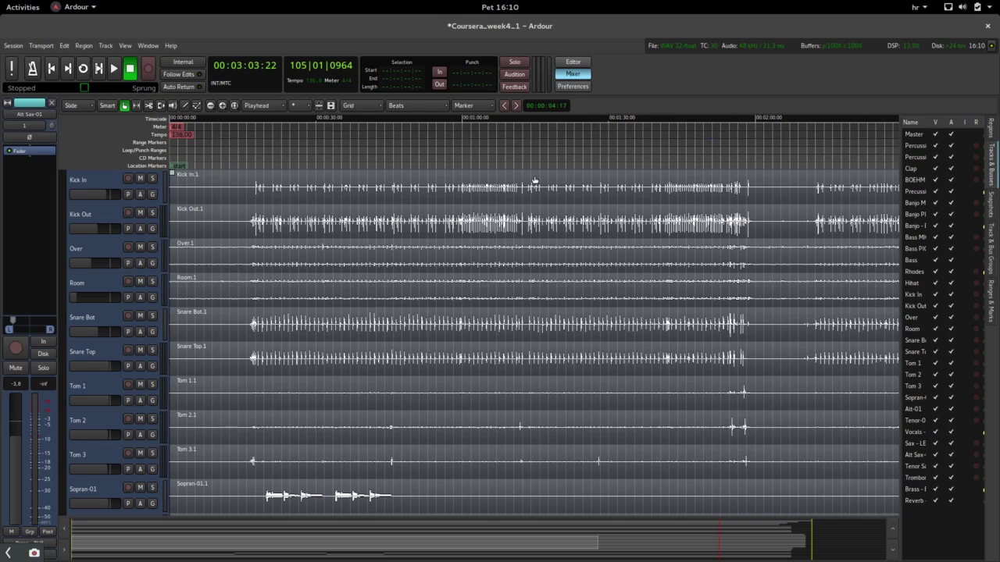
- Scroll through the session's tracks to reach the empty area below the last track
scroll(405, 224, up, 12)
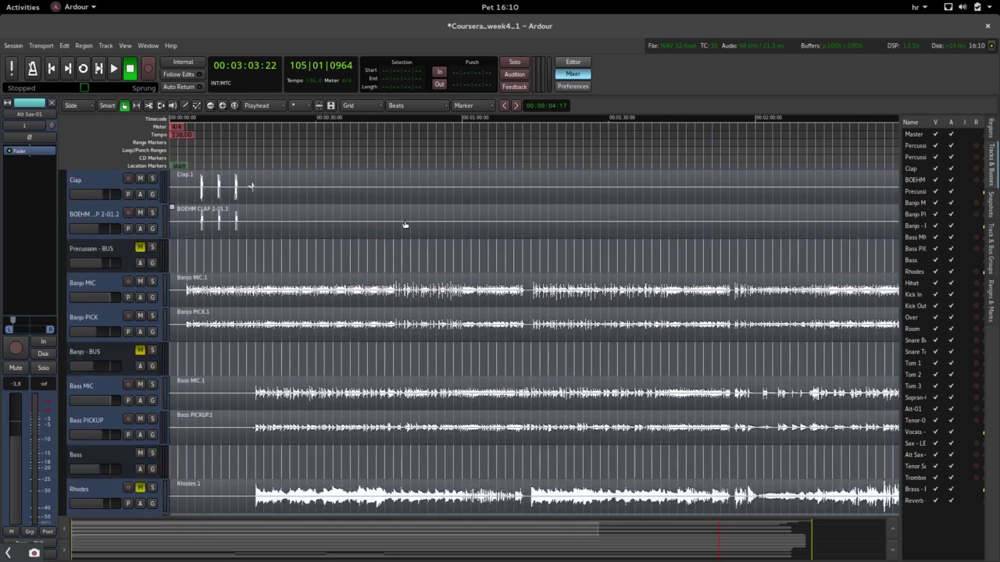
scroll(404, 219, down, 20)
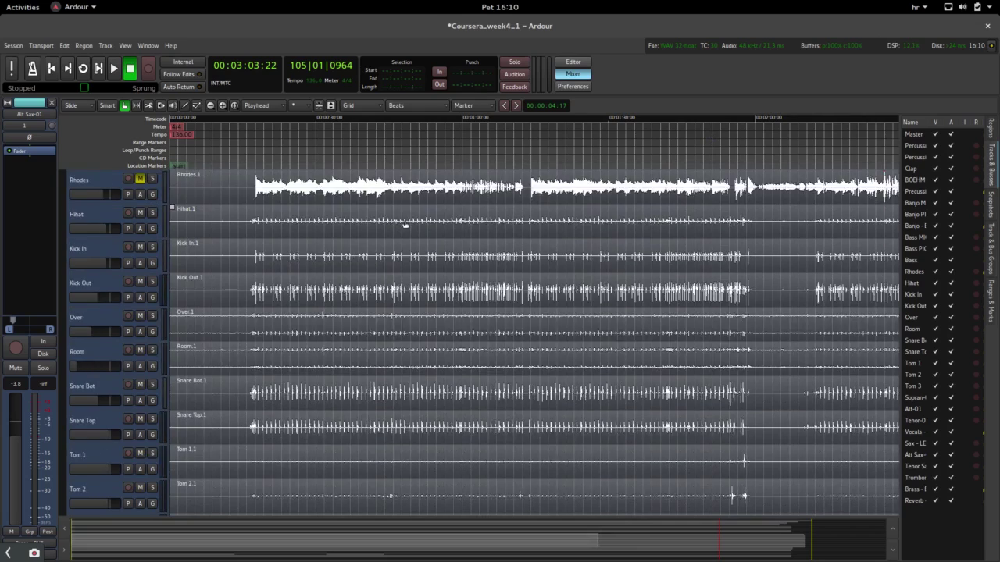
scroll(404, 220, down, 5)
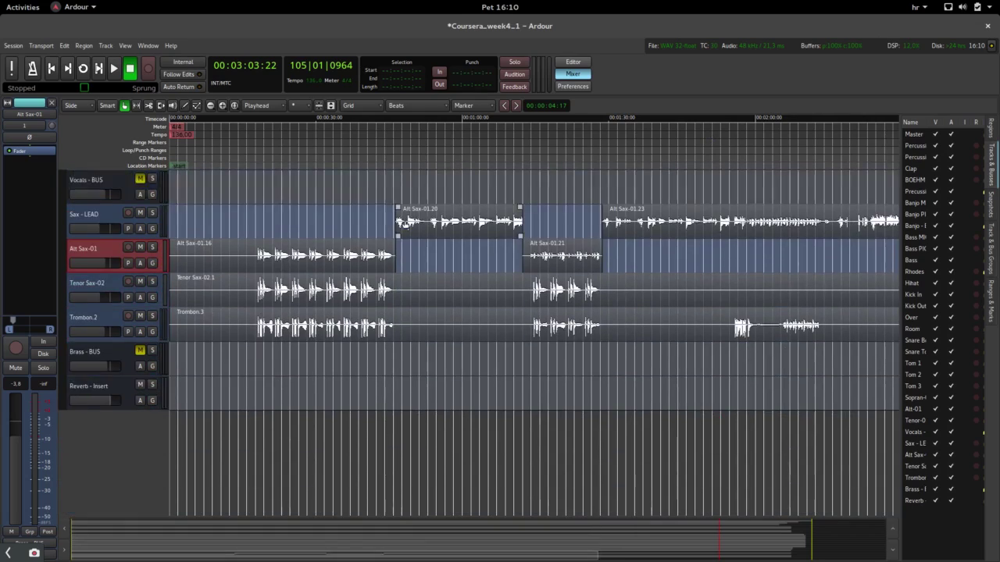
scroll(405, 219, up, 11)
scroll(404, 219, up, 1)
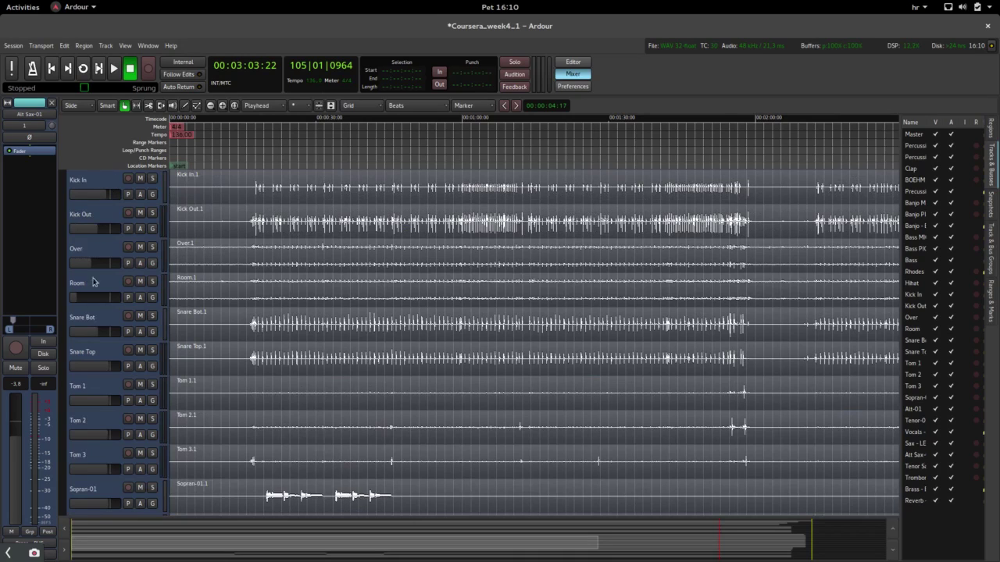
scroll(94, 355, up, 2)
scroll(93, 355, up, 1)
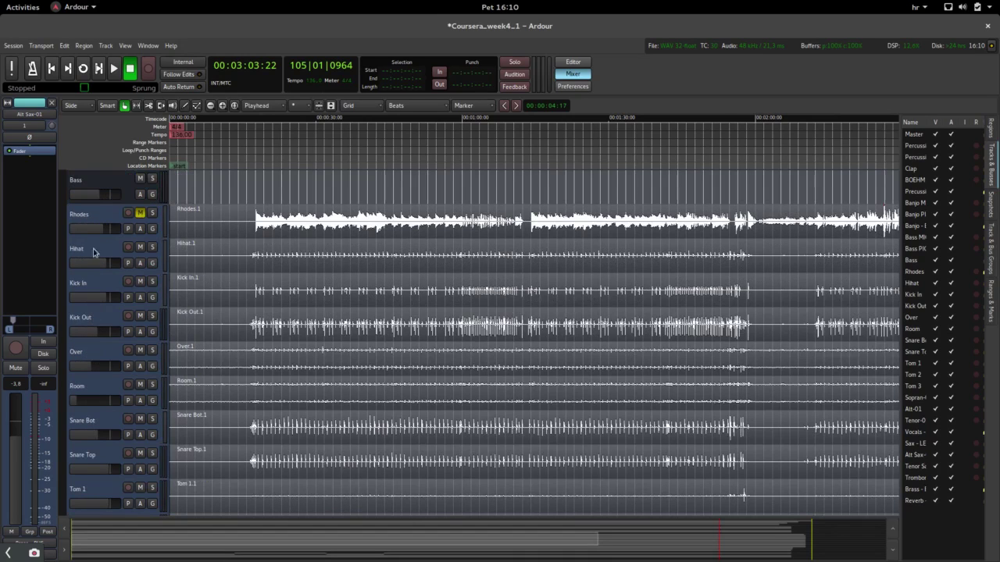
scroll(84, 263, down, 2)
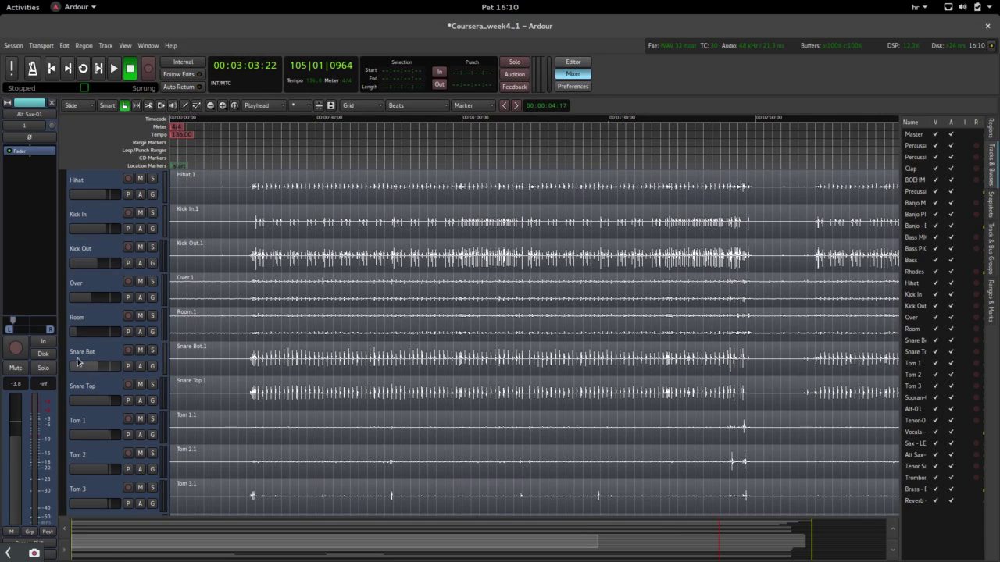
scroll(88, 344, down, 1)
scroll(89, 343, down, 3)
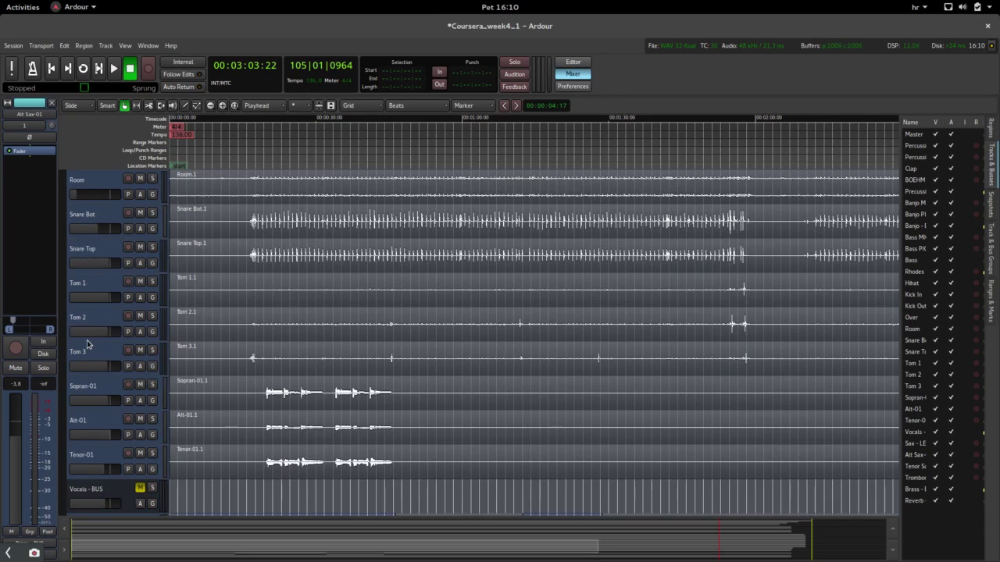
scroll(89, 344, down, 2)
scroll(88, 344, down, 7)
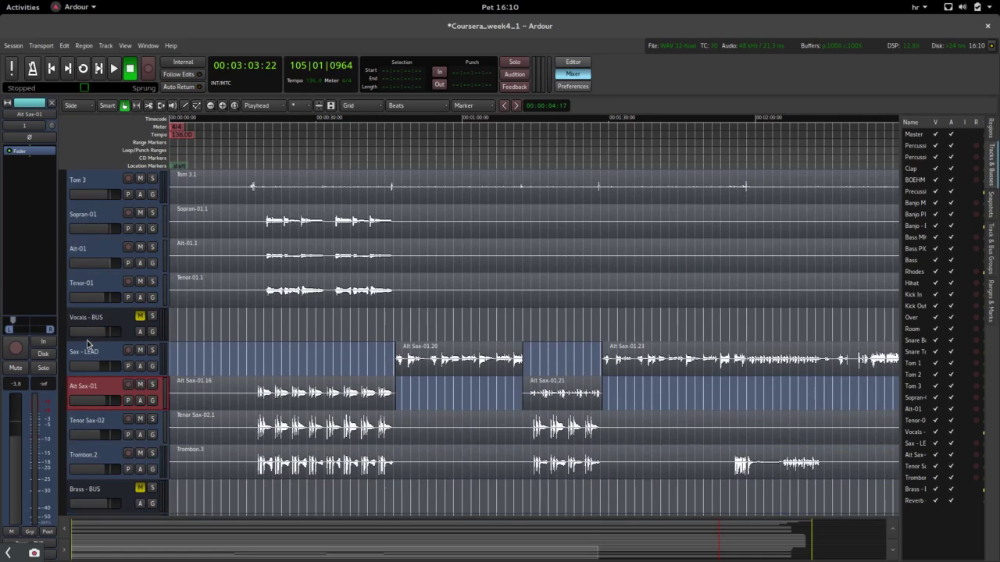
scroll(178, 193, up, 5)
scroll(178, 193, up, 5)
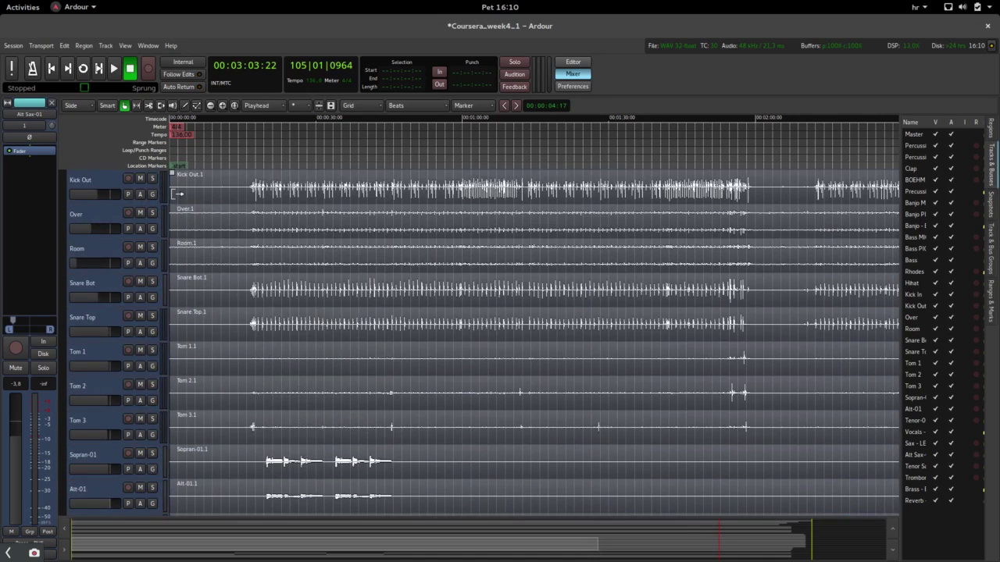
scroll(190, 240, down, 8)
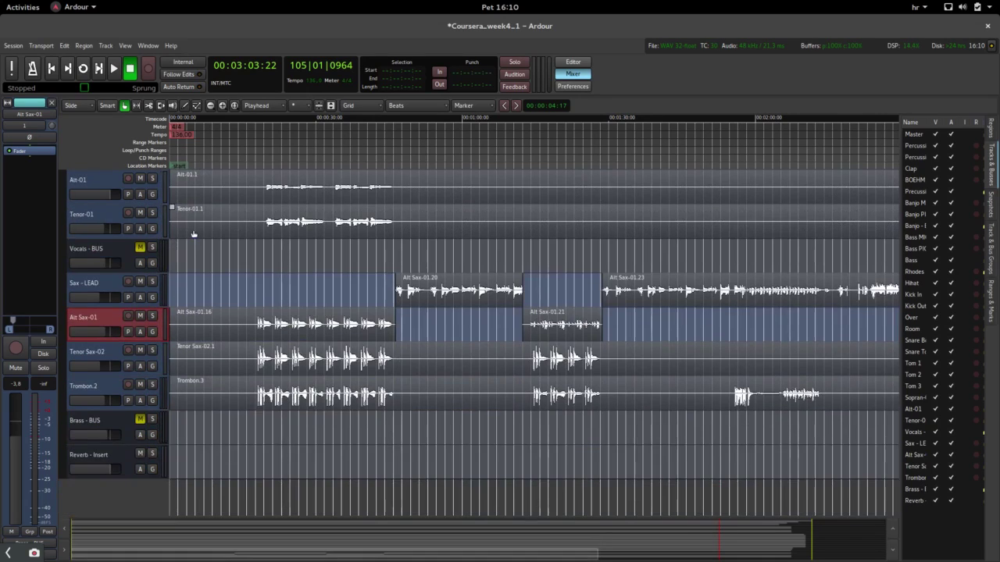
scroll(190, 241, down, 3)
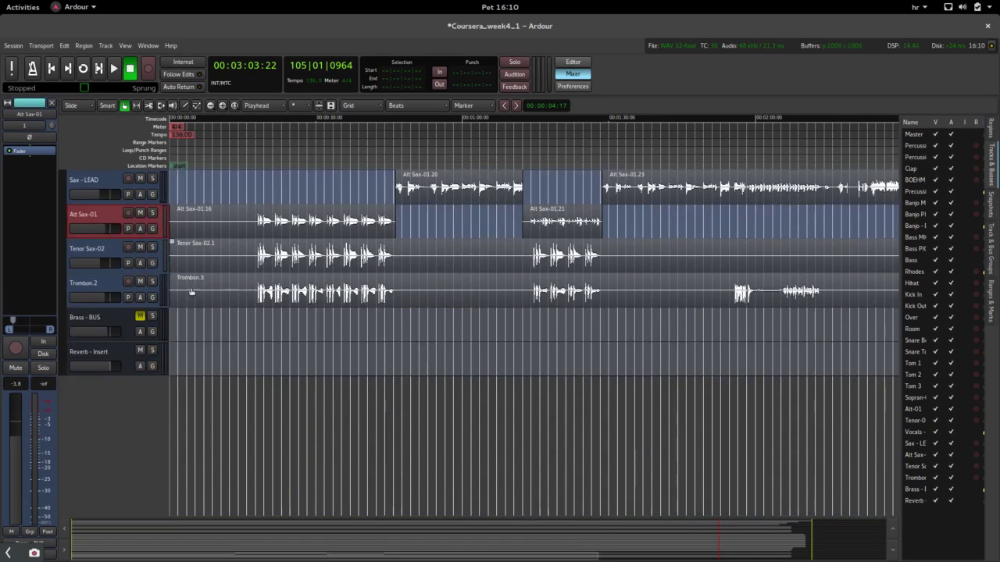
- Create an audio bus named 'Drum - BUS' with a Stereo configuration
double_click(101, 405)
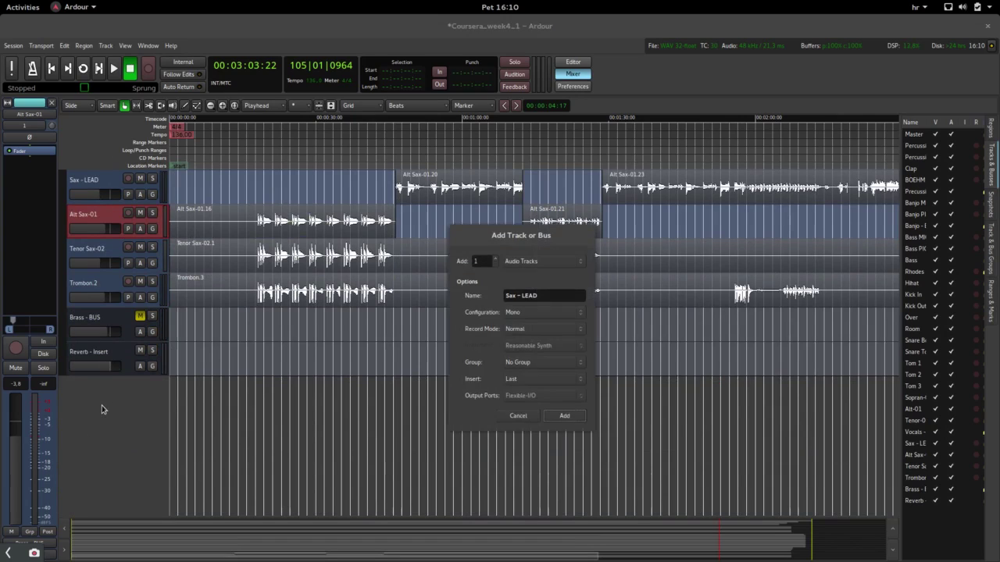
click(535, 263)
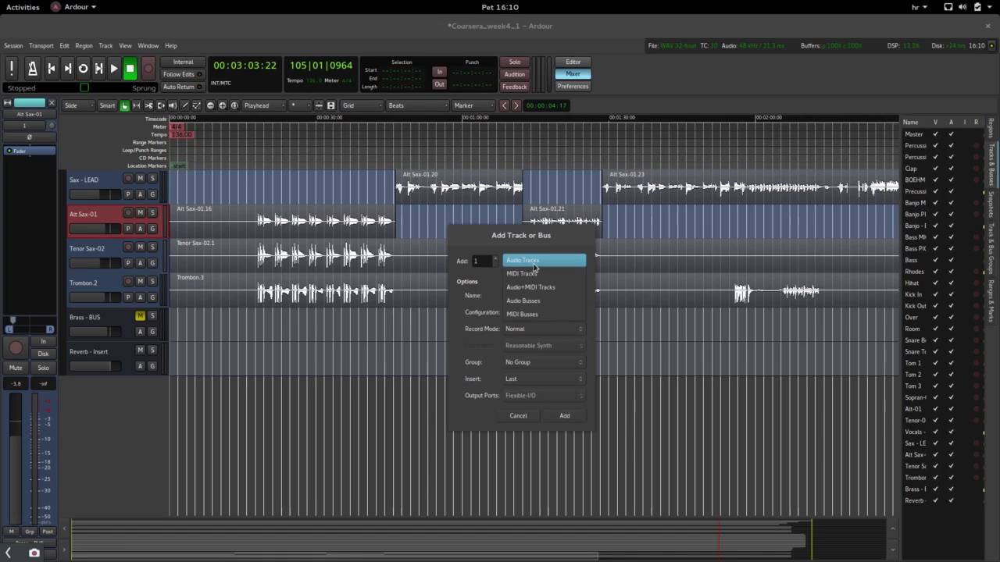
click(543, 303)
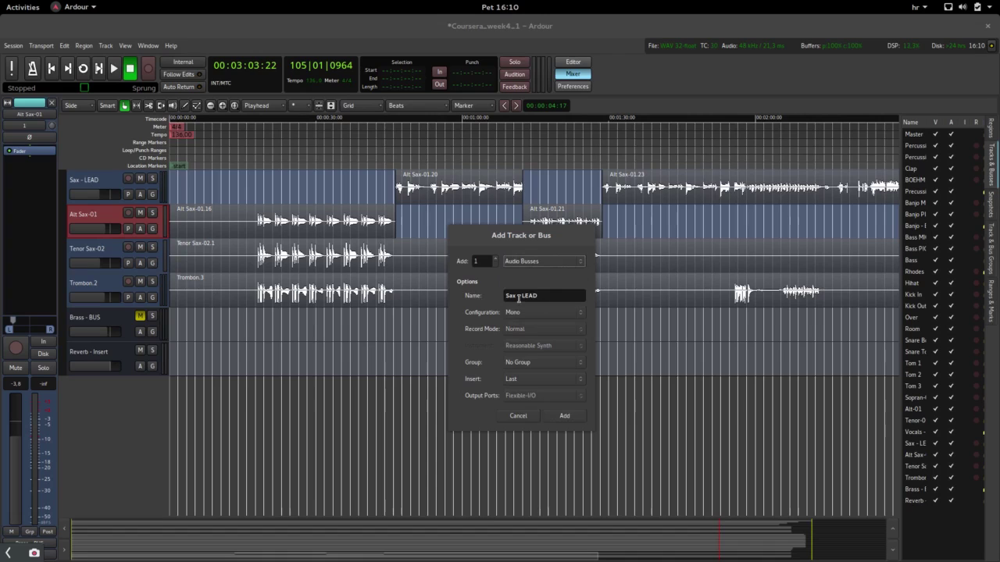
double_click(509, 297)
text(Drum)
double_click(532, 297)
text(Bu)
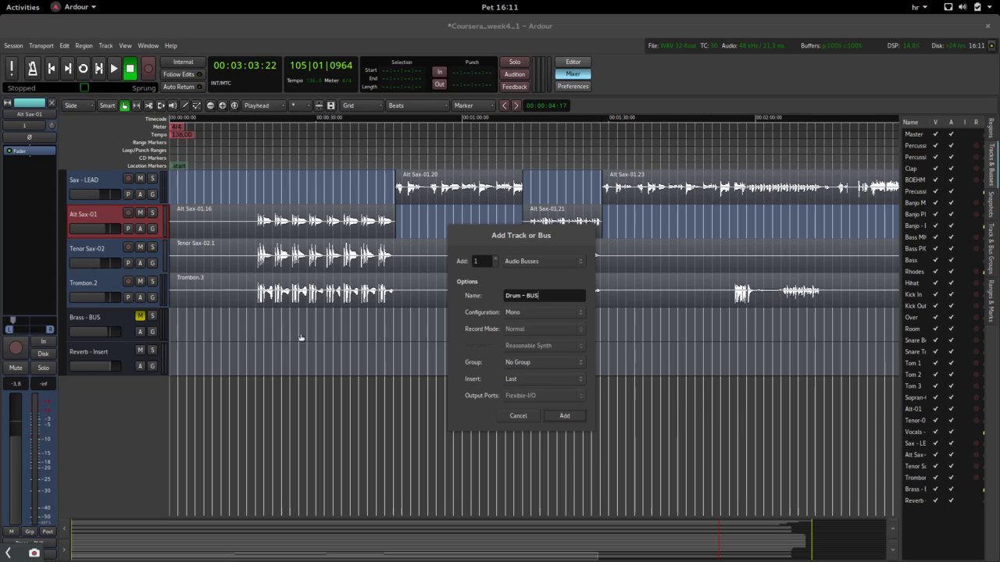
click(525, 313)
click(549, 327)
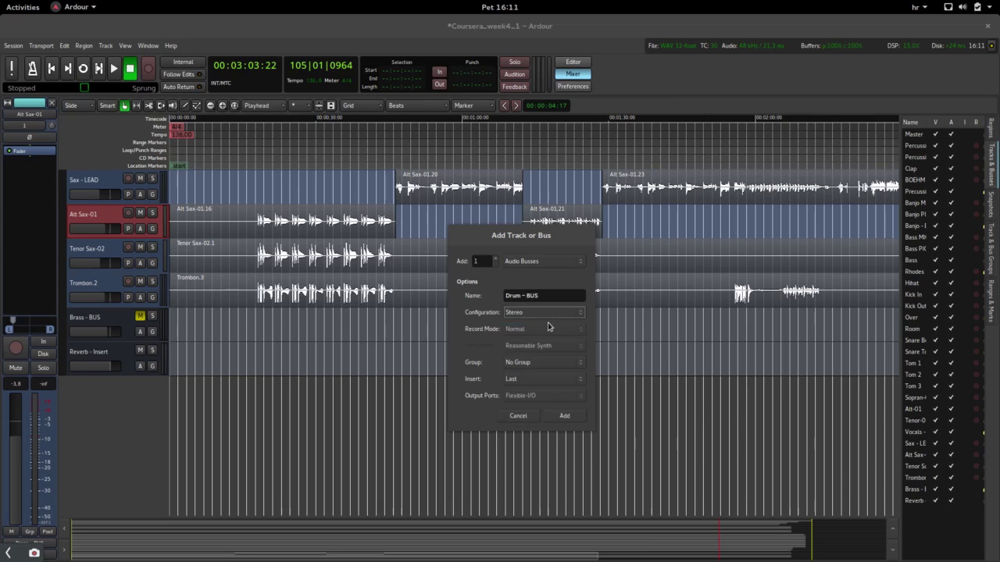
click(564, 417)
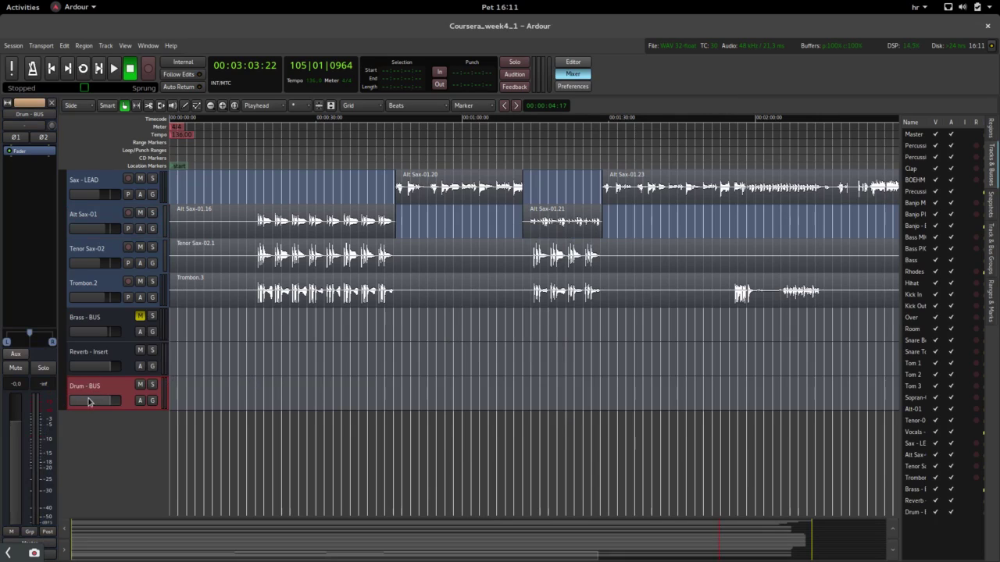
- Disconnect everything from the Drum - BUS input
click(23, 127)
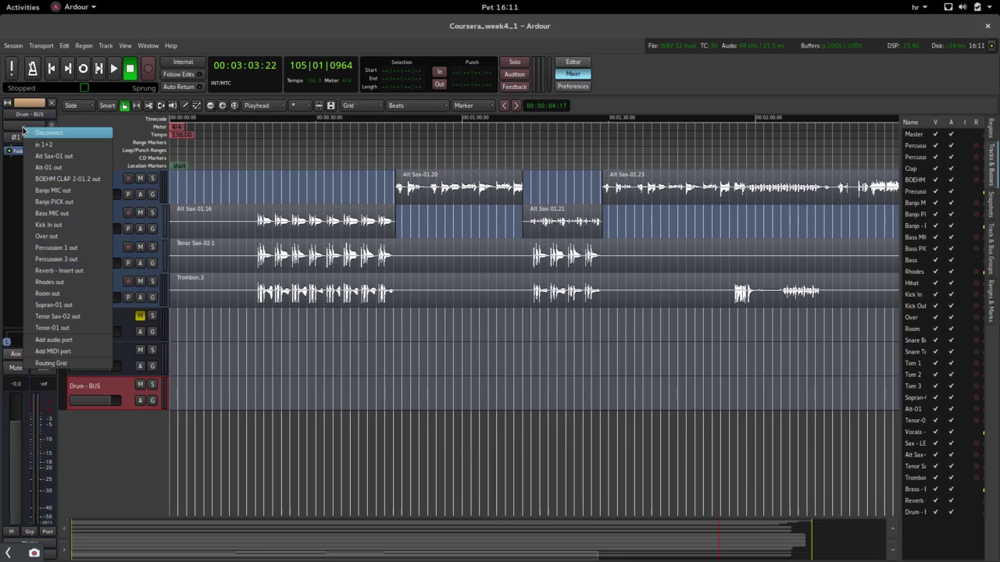
click(37, 135)
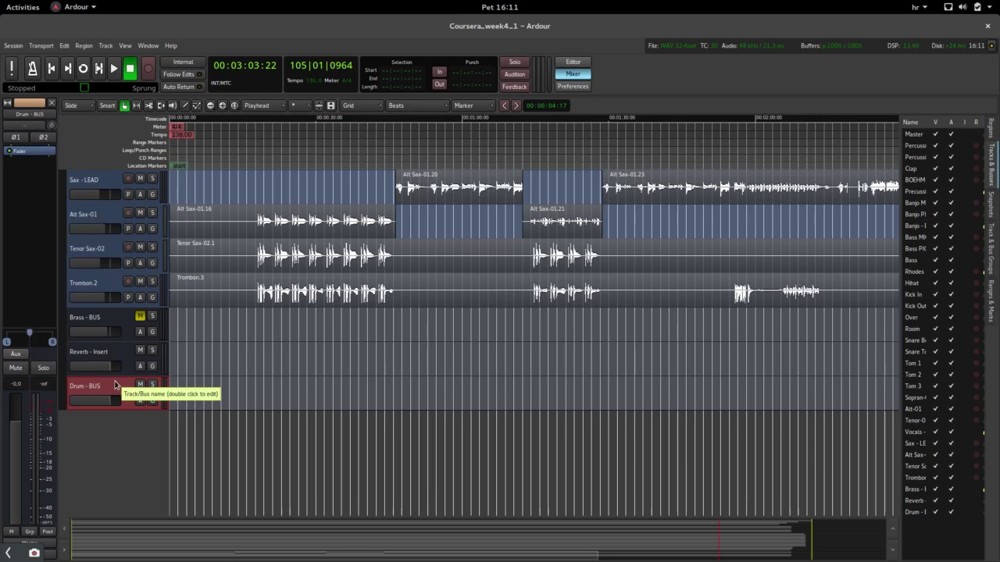
scroll(114, 398, up, 9)
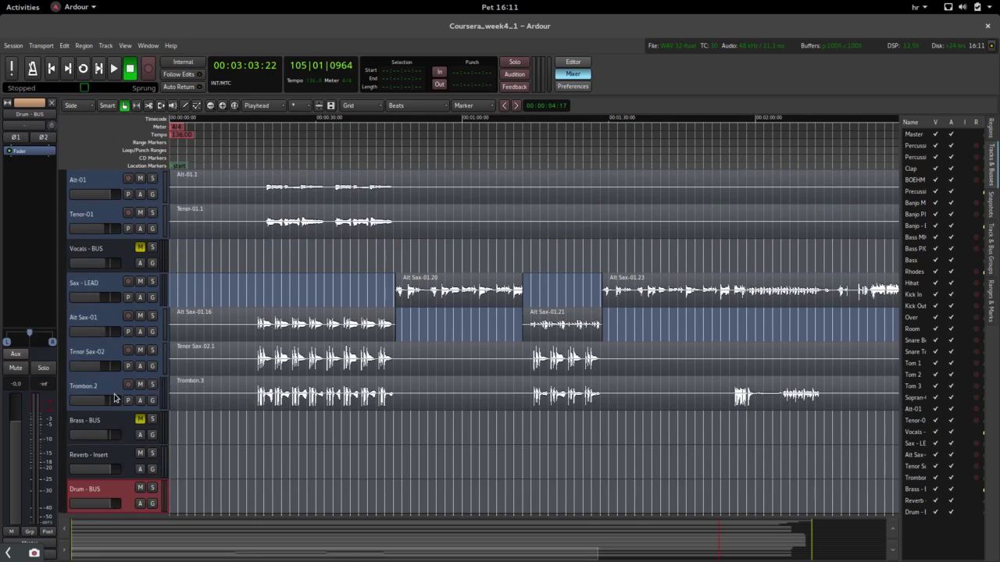
scroll(114, 398, up, 2)
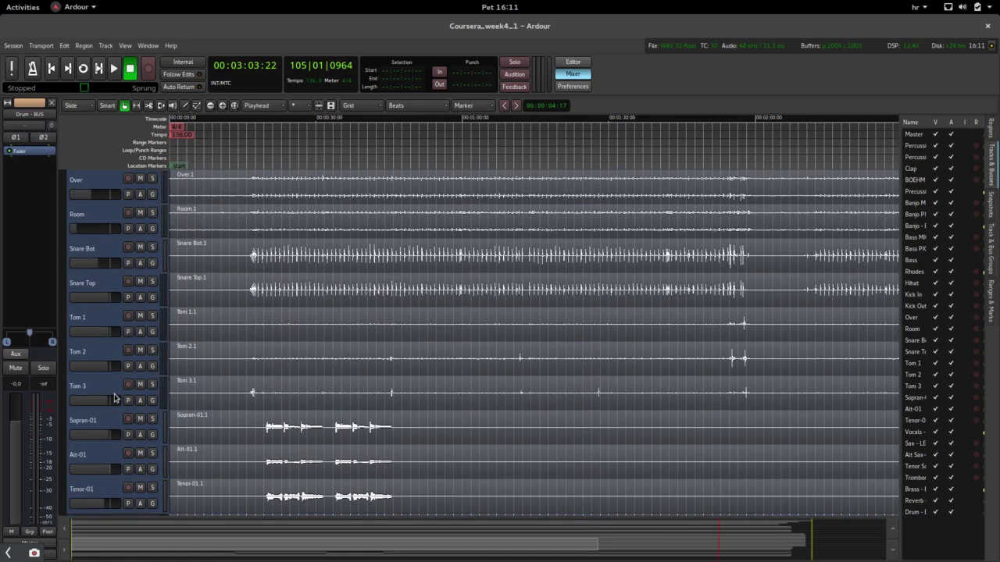
scroll(114, 399, down, 3)
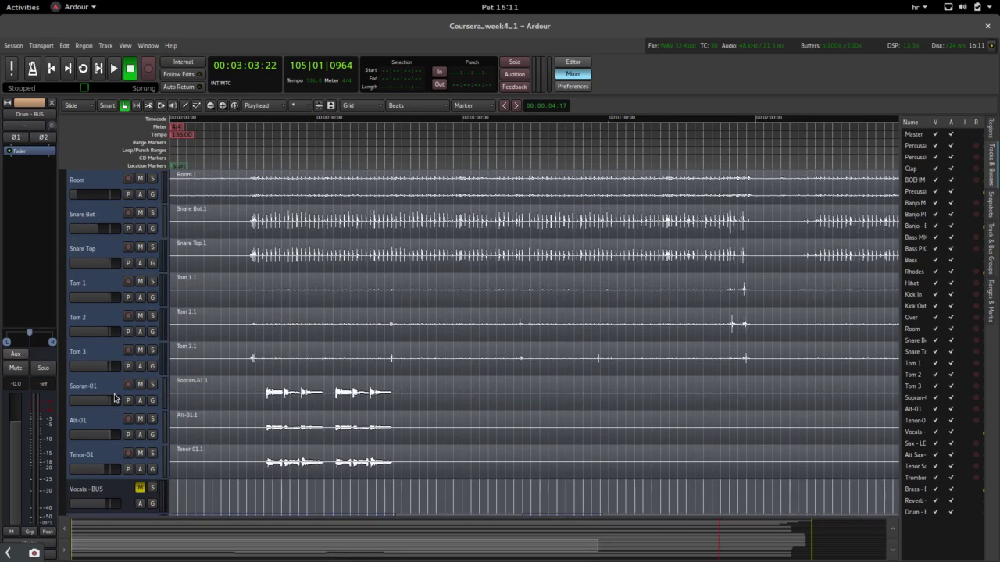
scroll(114, 398, down, 6)
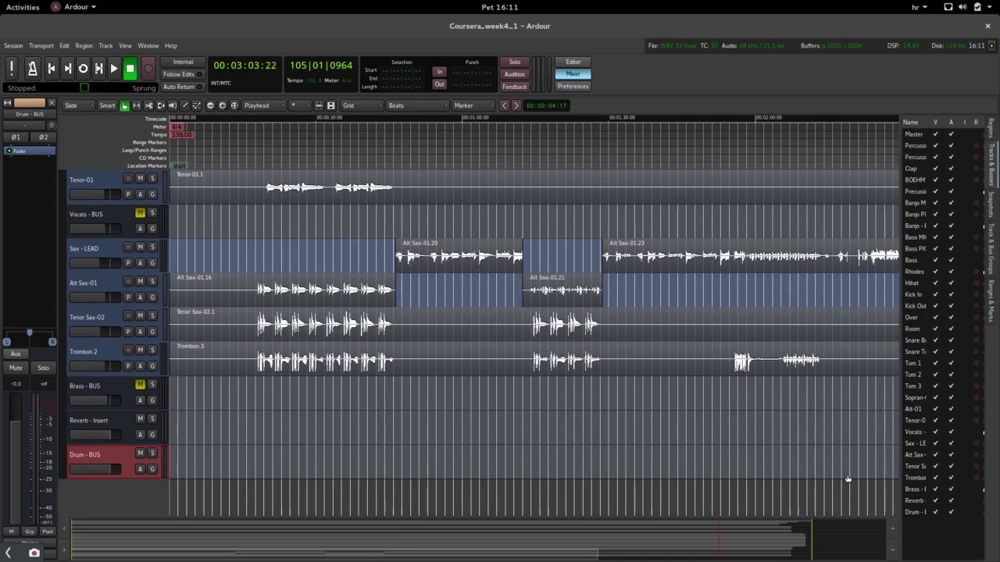
- Drag the Drum - BUS up in the track list to sit directly below Tom 3
click(914, 514)
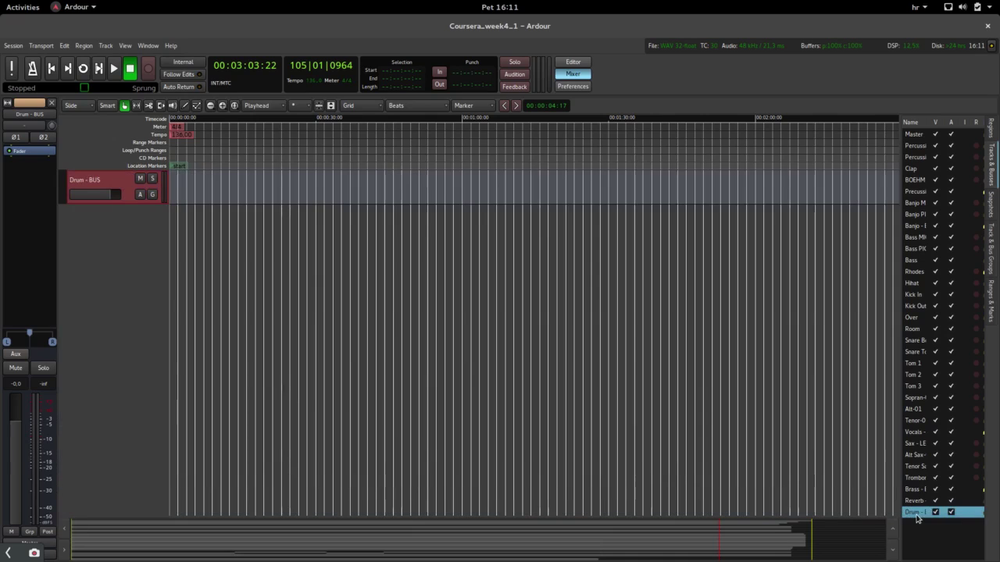
drag(916, 518, 919, 397)
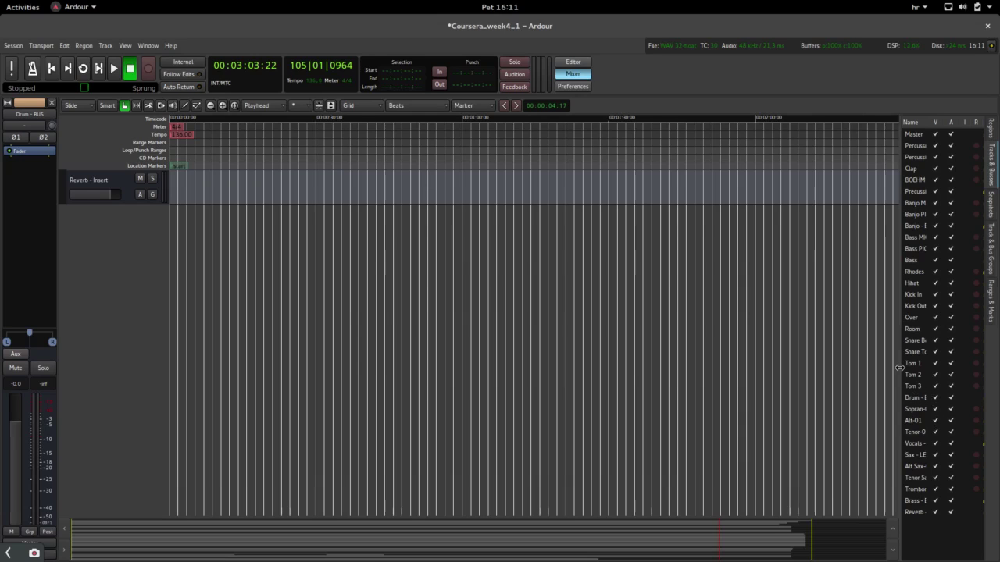
click(125, 46)
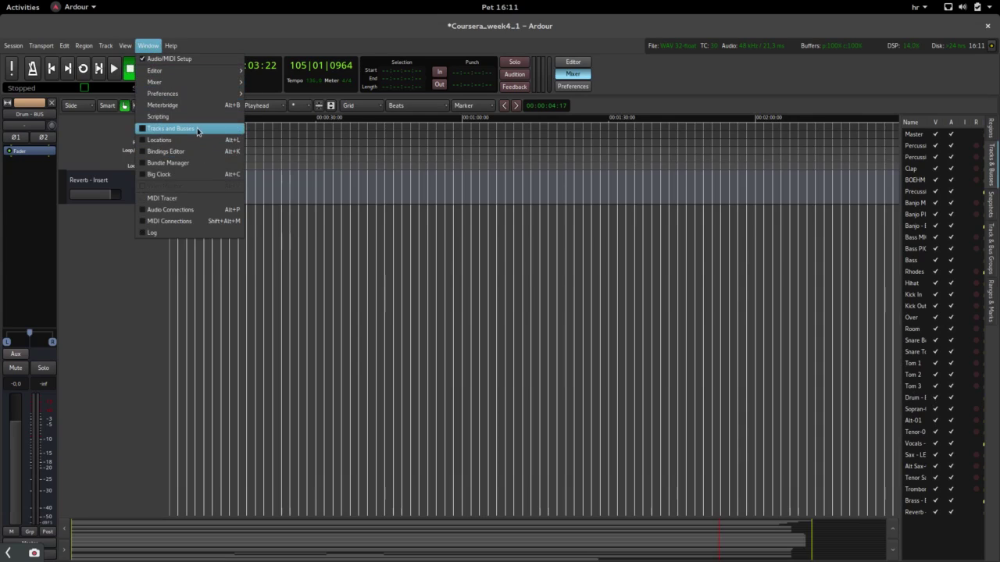
- In the Tracks and Busses routing window, route Hihat's left and right outputs into Drum - BUS
click(198, 129)
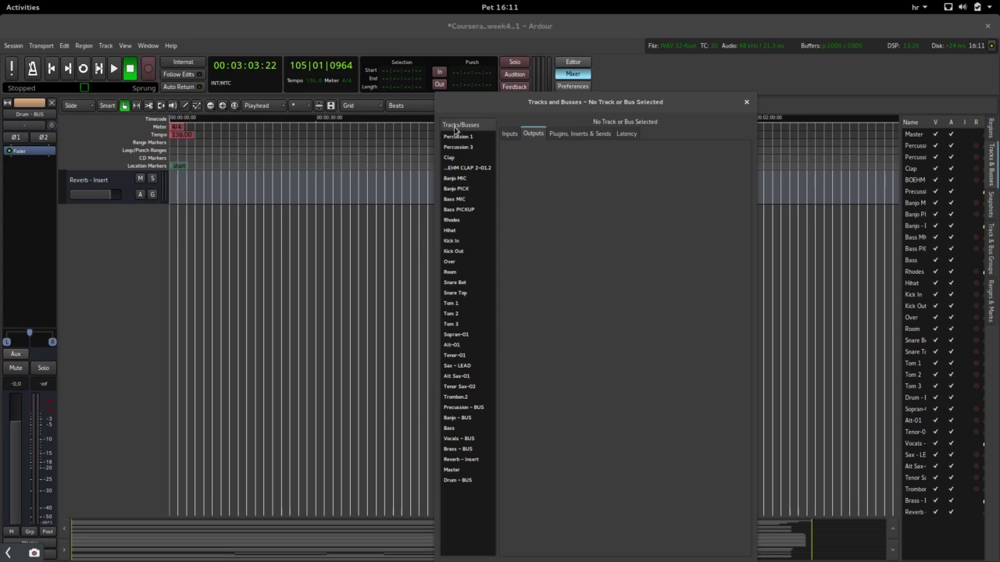
click(511, 136)
click(451, 232)
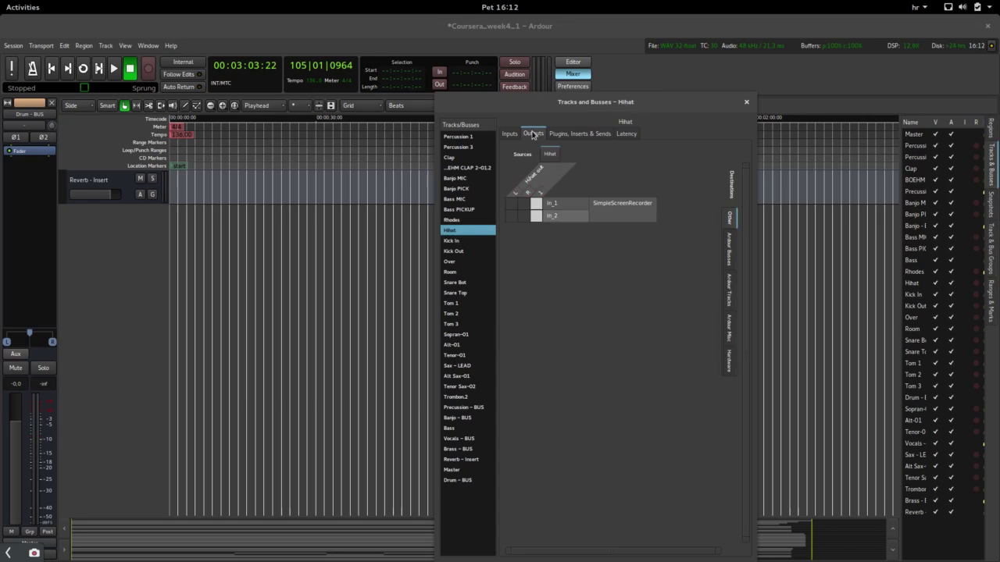
click(729, 300)
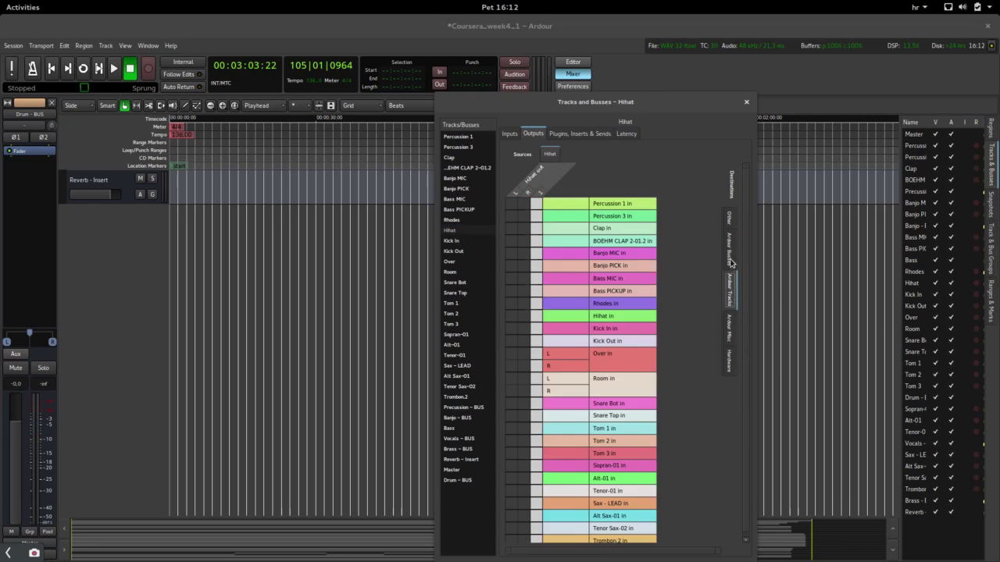
click(732, 259)
click(731, 220)
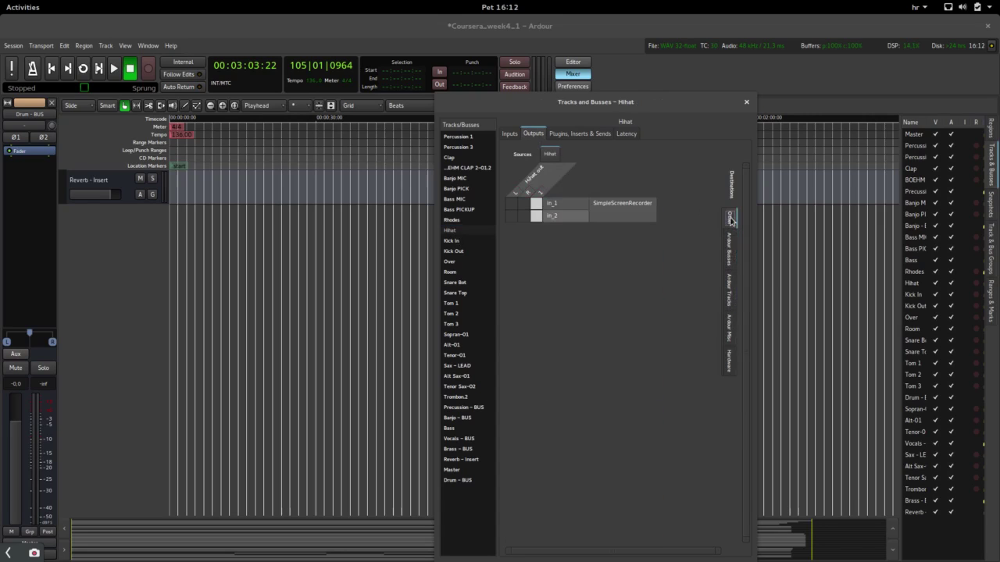
click(731, 265)
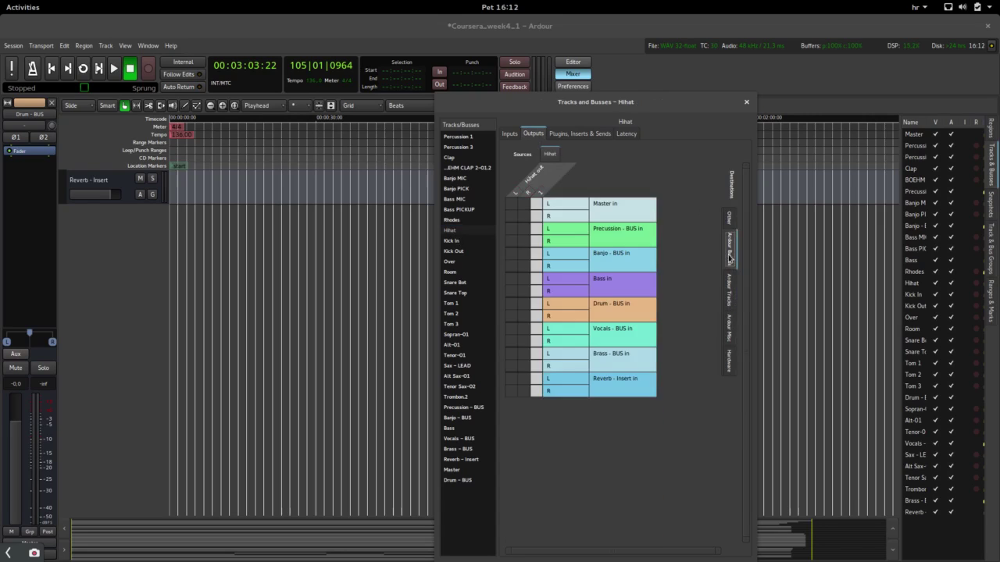
click(516, 304)
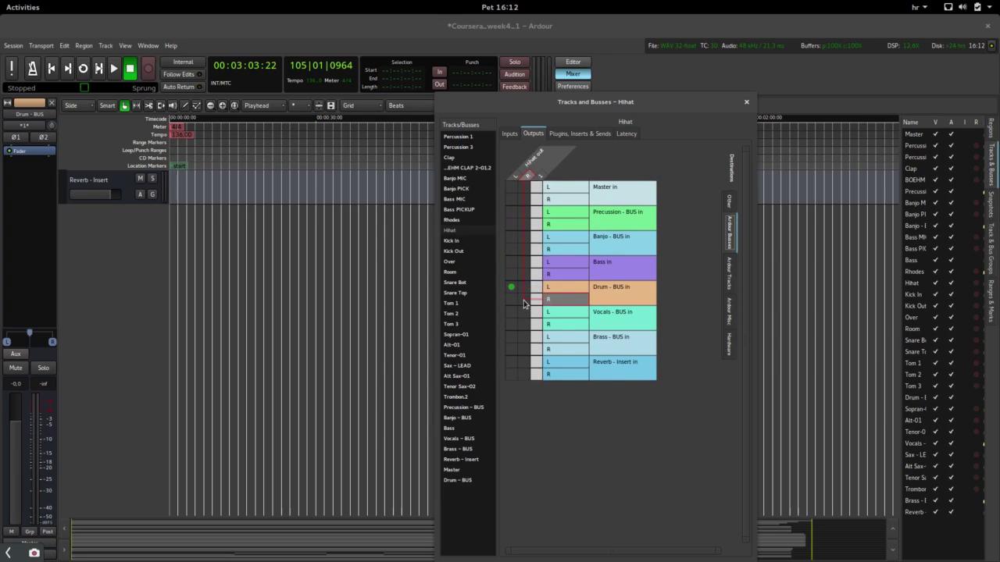
click(523, 300)
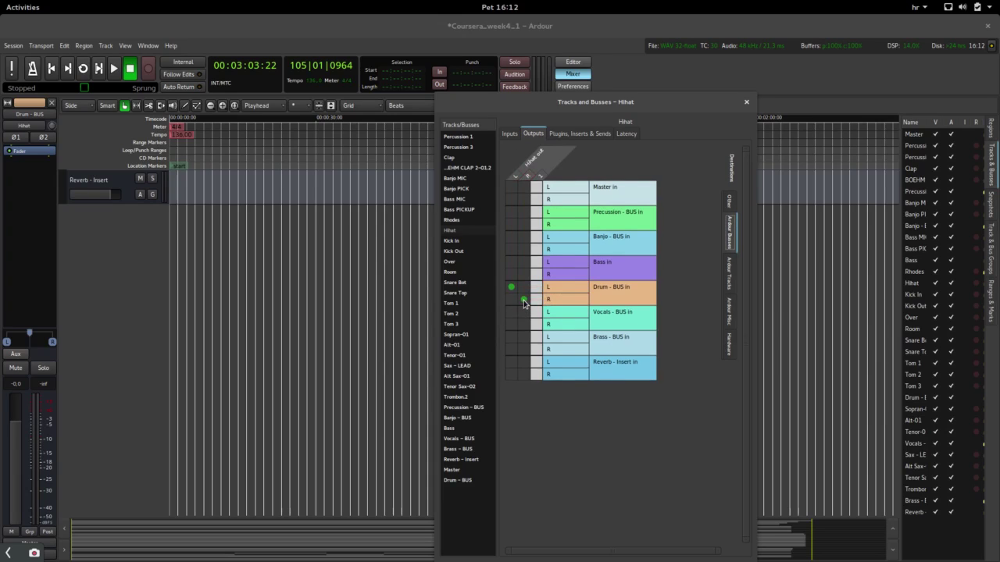
- Route the Kick In and Kick Out outputs into the Drum - BUS inputs
click(450, 241)
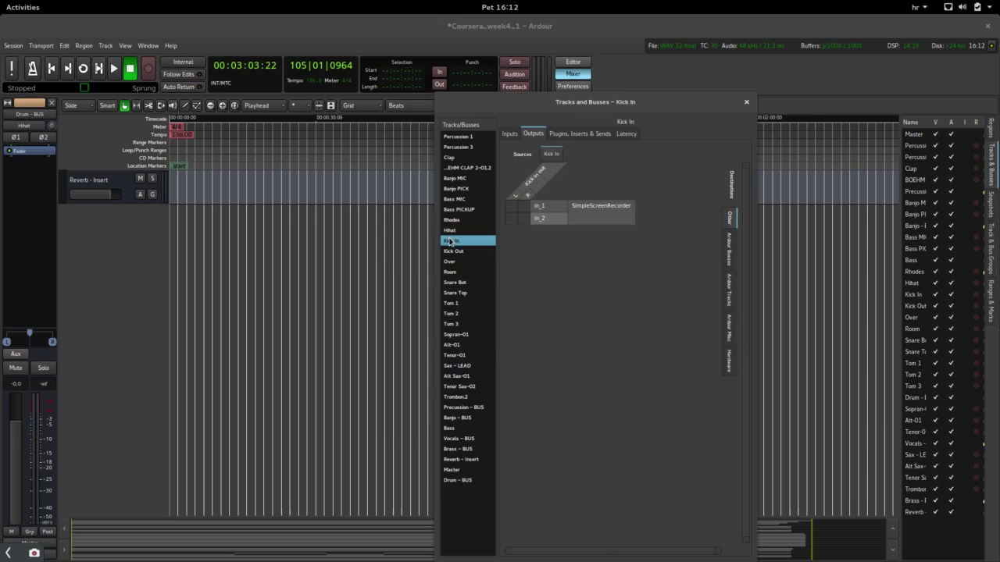
click(729, 250)
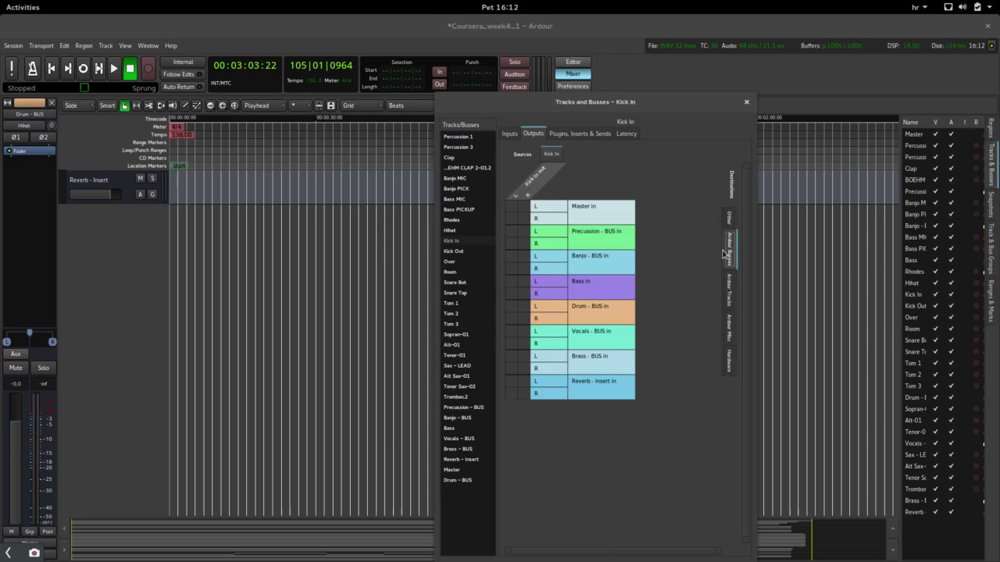
click(509, 305)
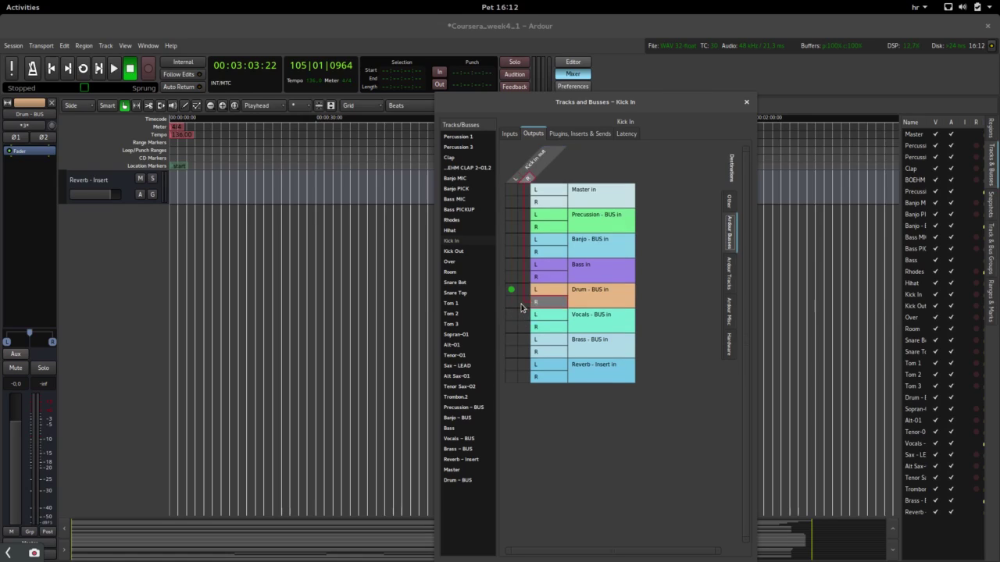
click(522, 304)
click(453, 251)
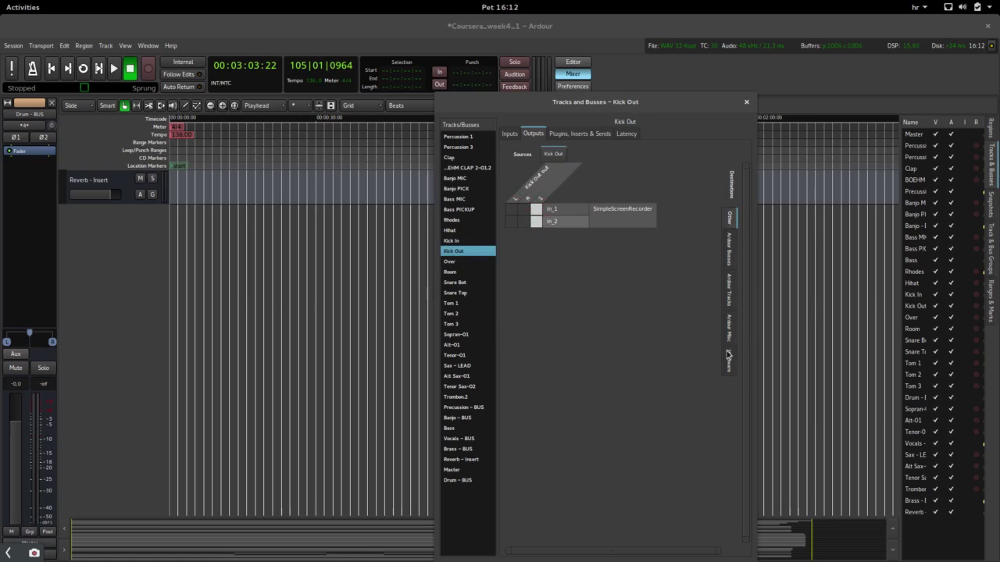
click(730, 275)
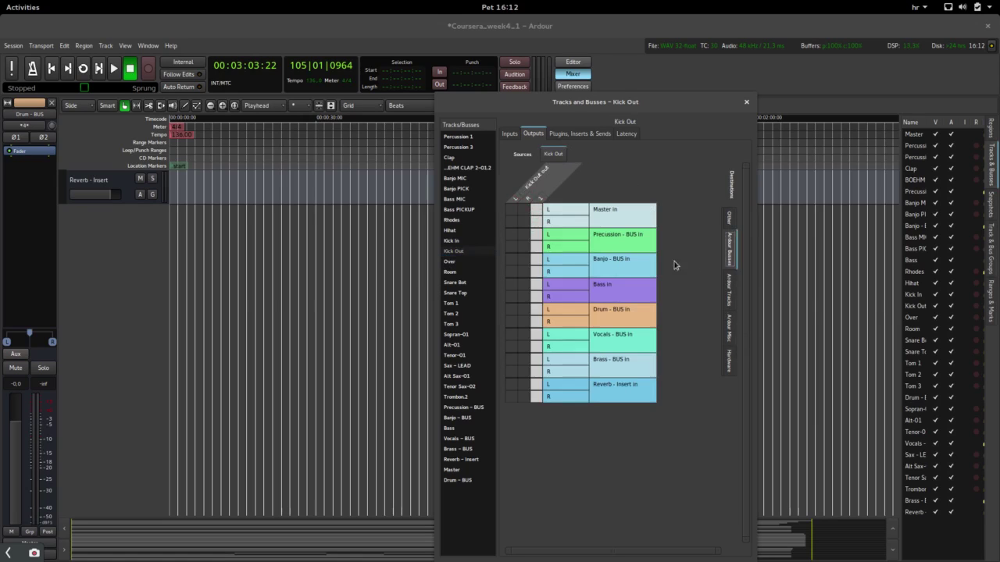
click(509, 310)
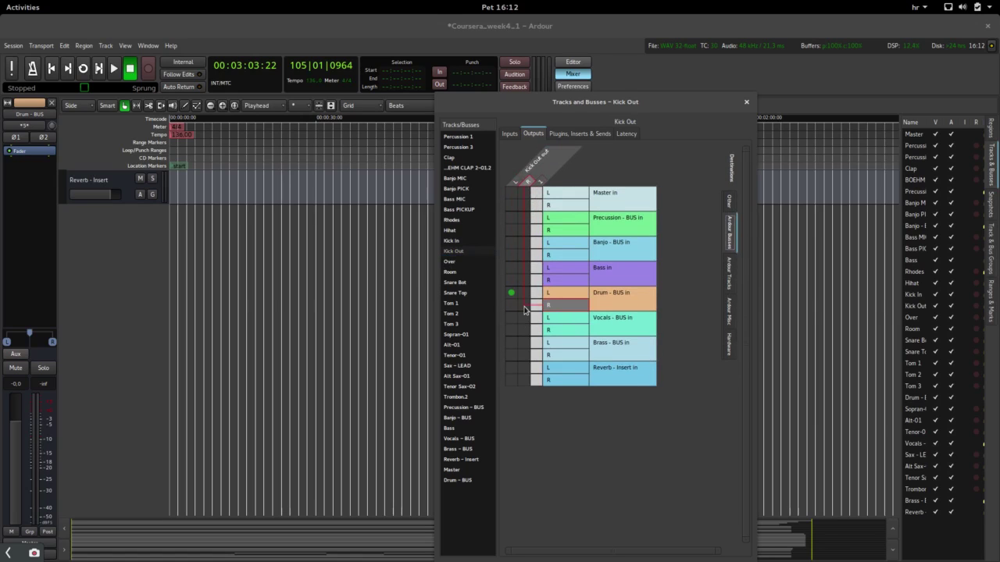
- Route the Over and Room outputs into Drum - BUS left and right
click(455, 263)
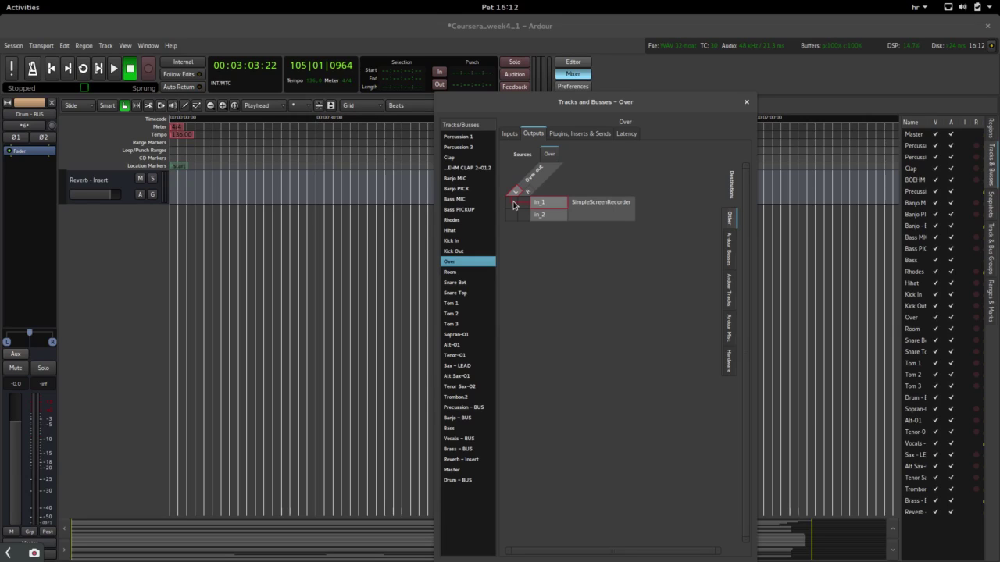
click(737, 255)
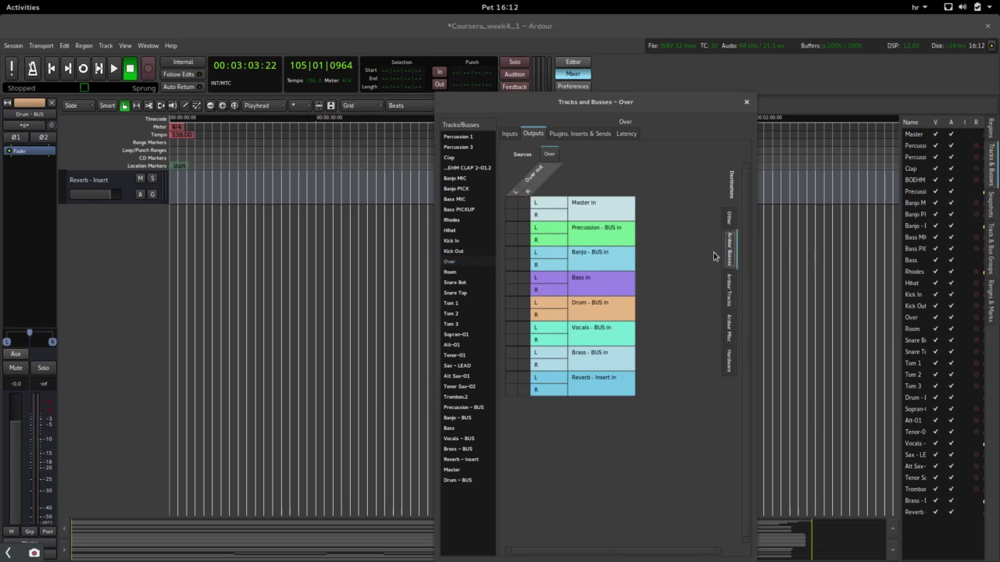
click(508, 306)
click(523, 299)
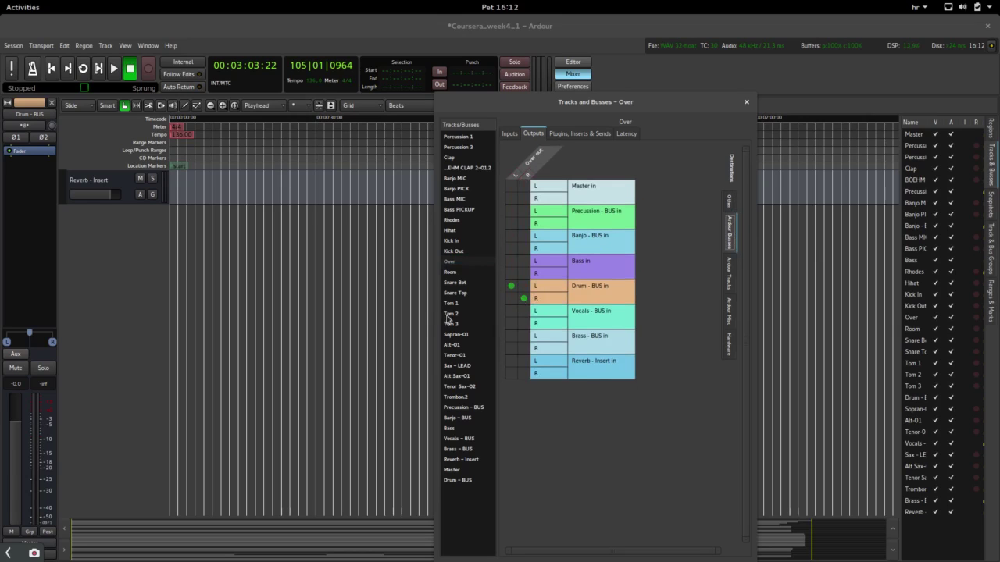
click(458, 273)
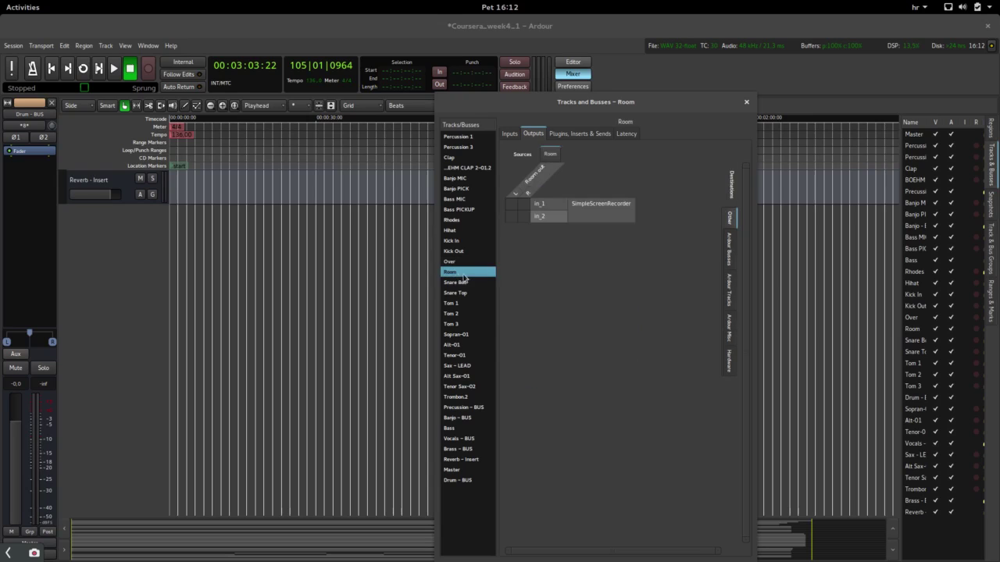
click(732, 268)
click(510, 306)
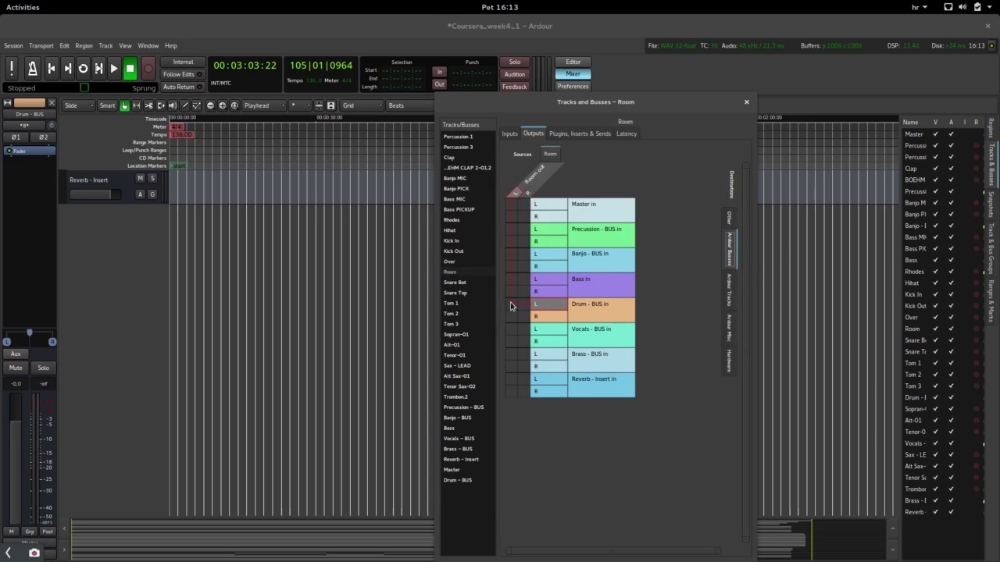
click(523, 300)
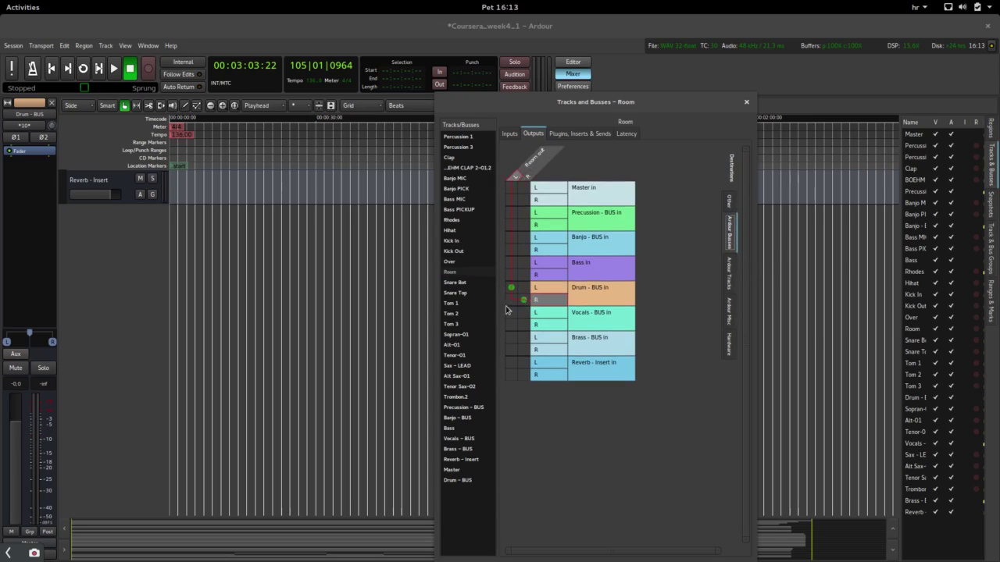
- Route the Snare Bot and Snare Top outputs into the Drum - BUS inputs
click(456, 284)
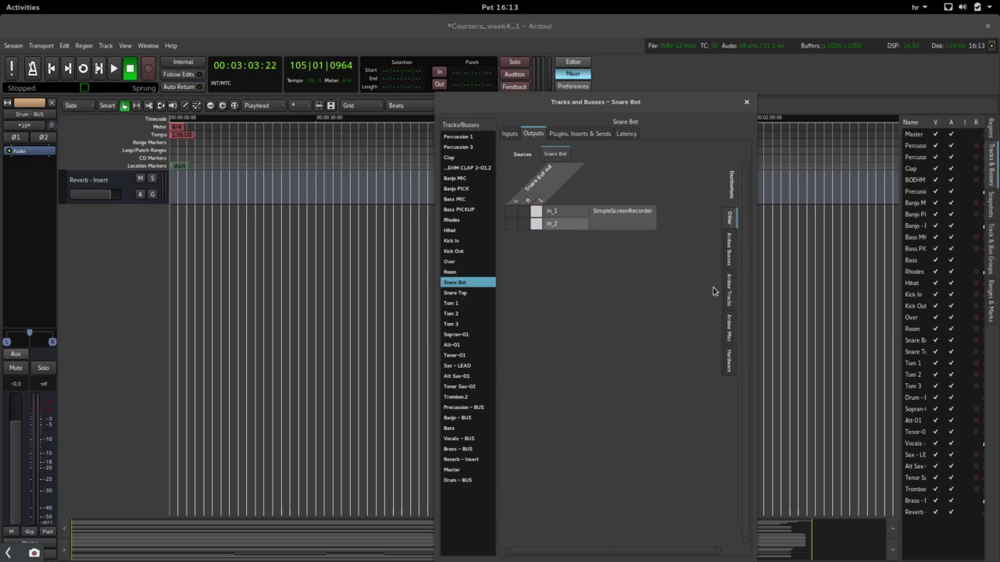
click(734, 267)
click(510, 310)
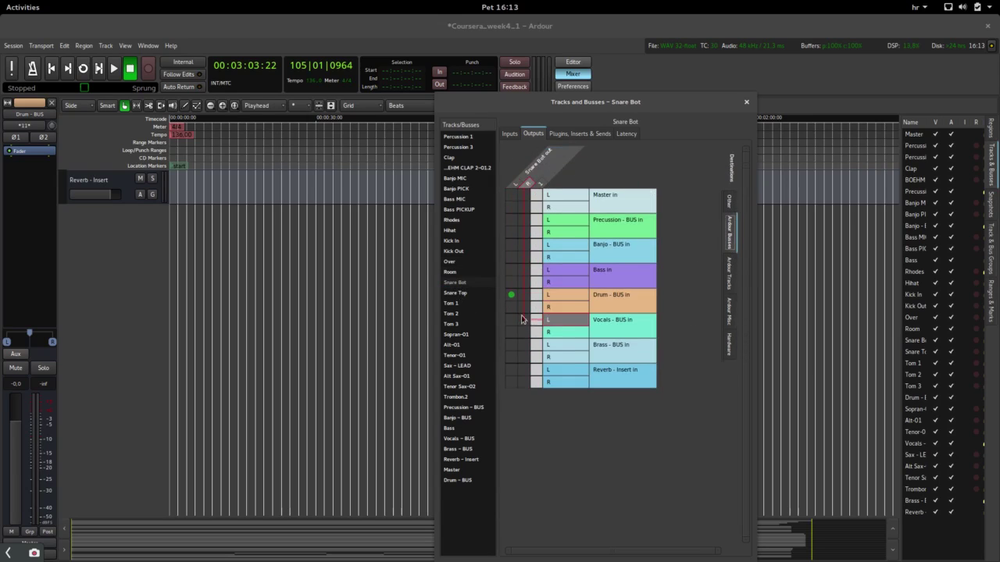
click(467, 293)
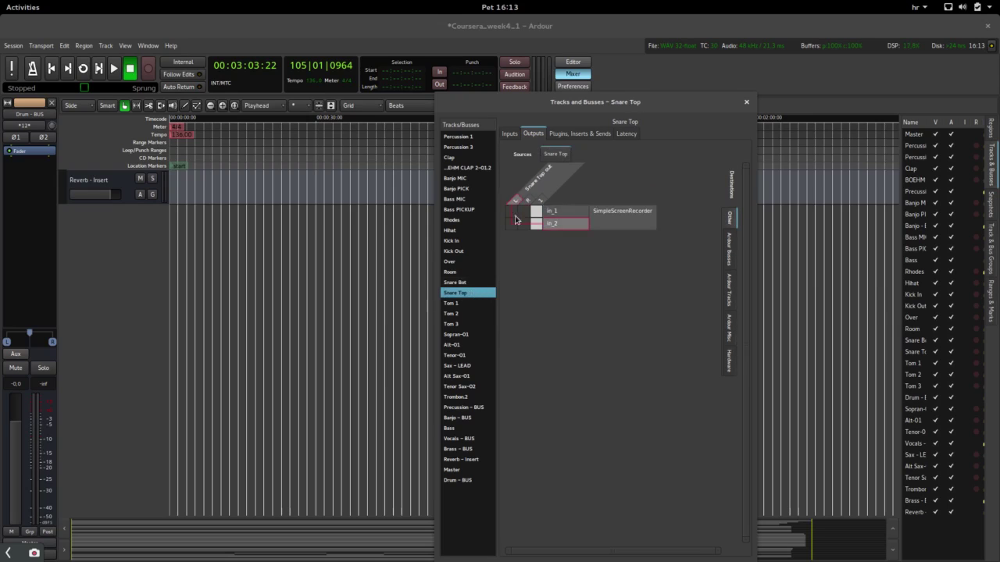
click(728, 262)
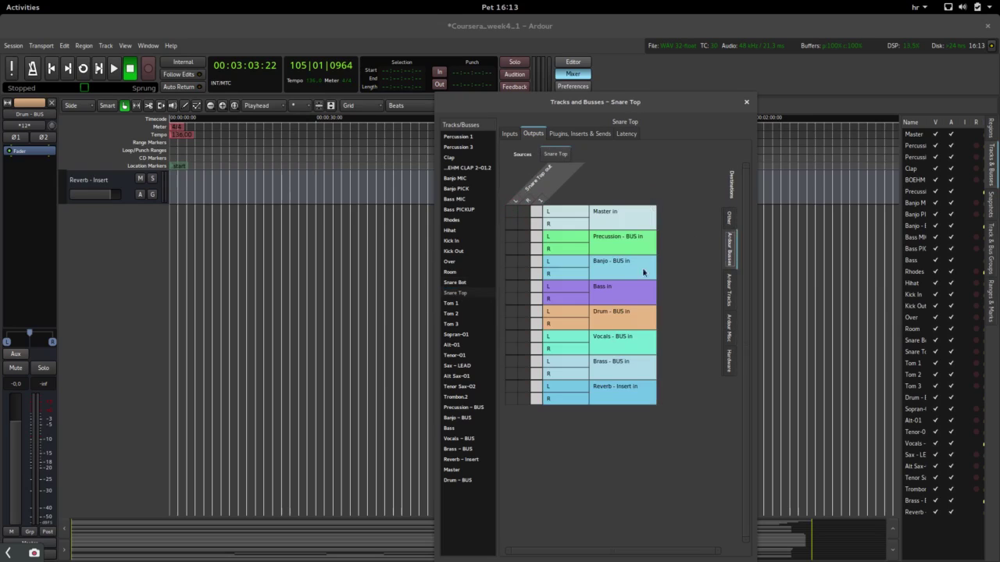
click(511, 311)
click(524, 307)
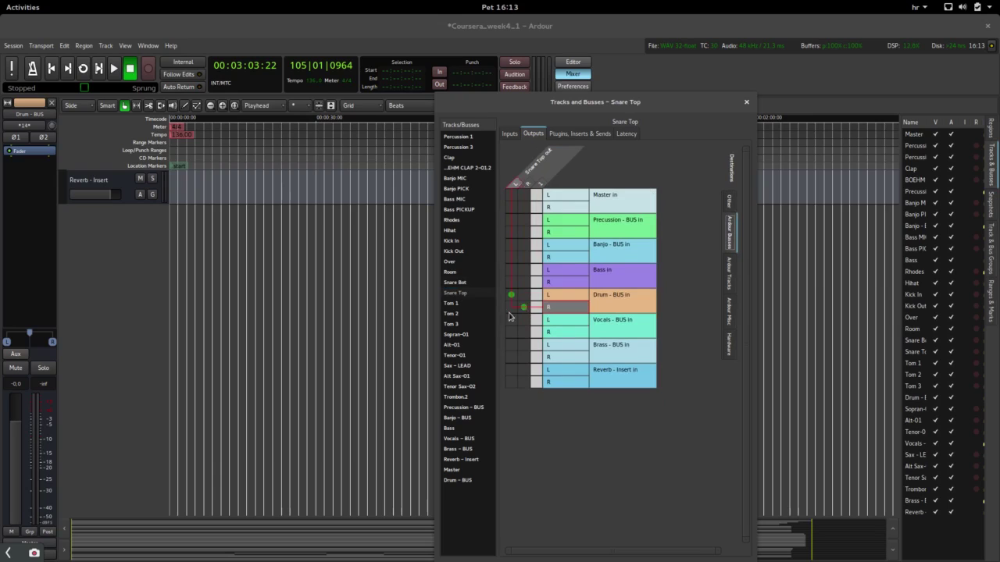
- Connect the Tom 1, Tom 2 and Tom 3 outputs to the Drum - BUS inputs
click(456, 304)
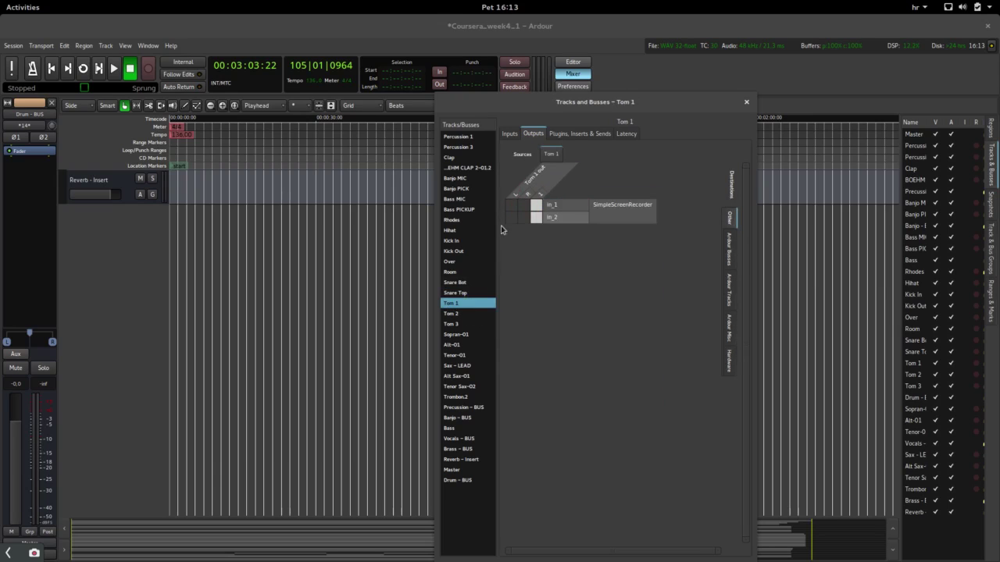
click(730, 265)
click(509, 308)
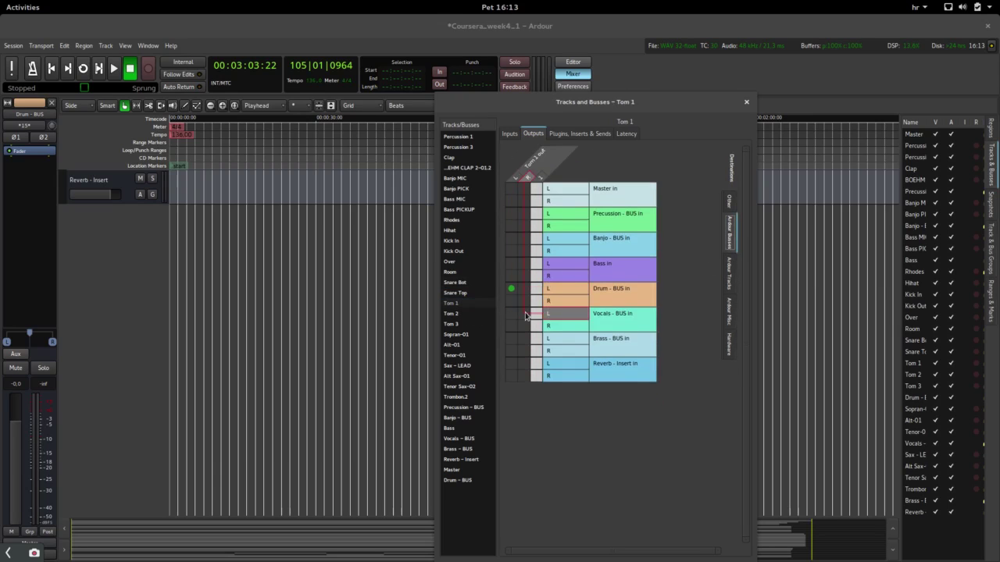
click(527, 307)
click(452, 313)
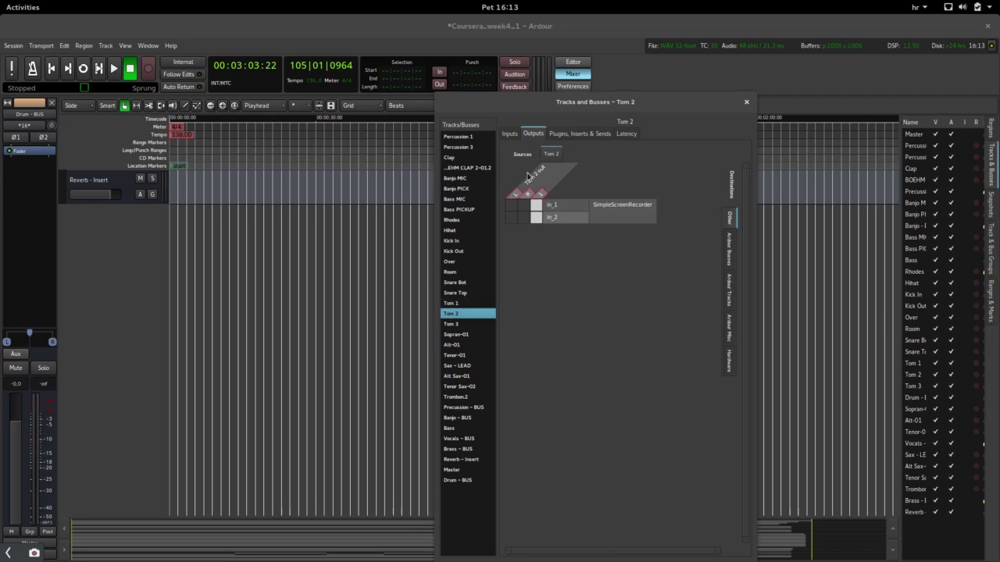
click(731, 251)
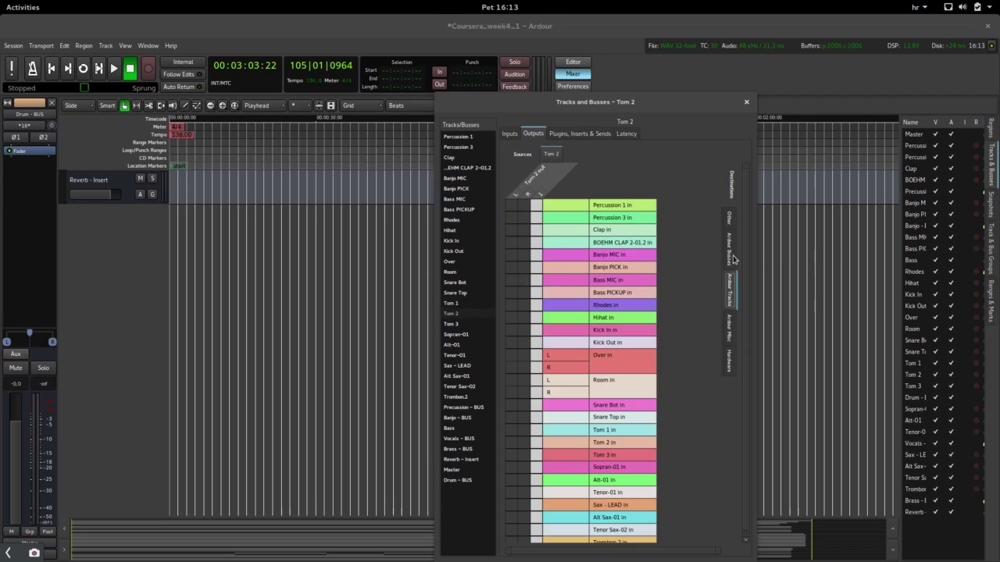
click(511, 306)
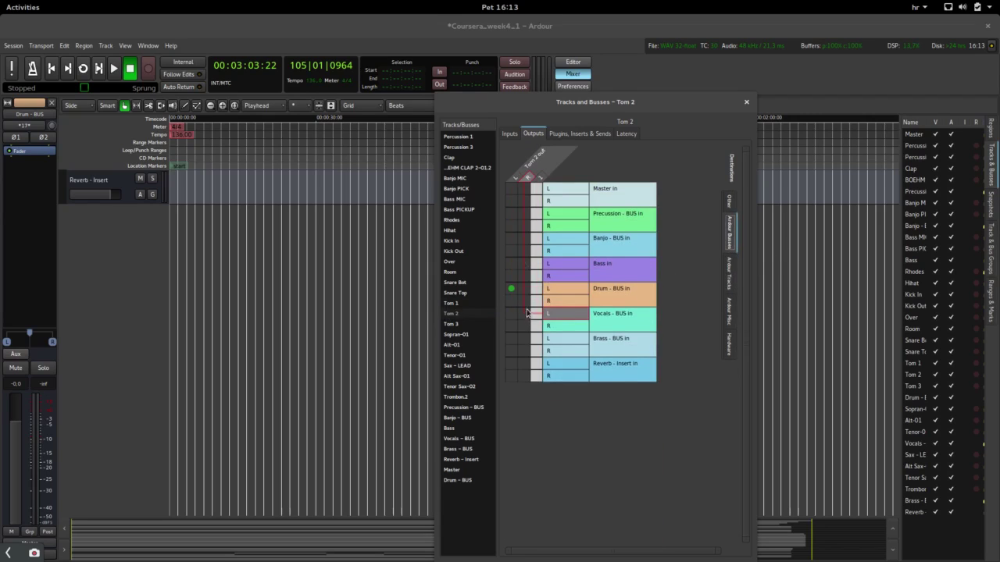
click(523, 300)
click(451, 325)
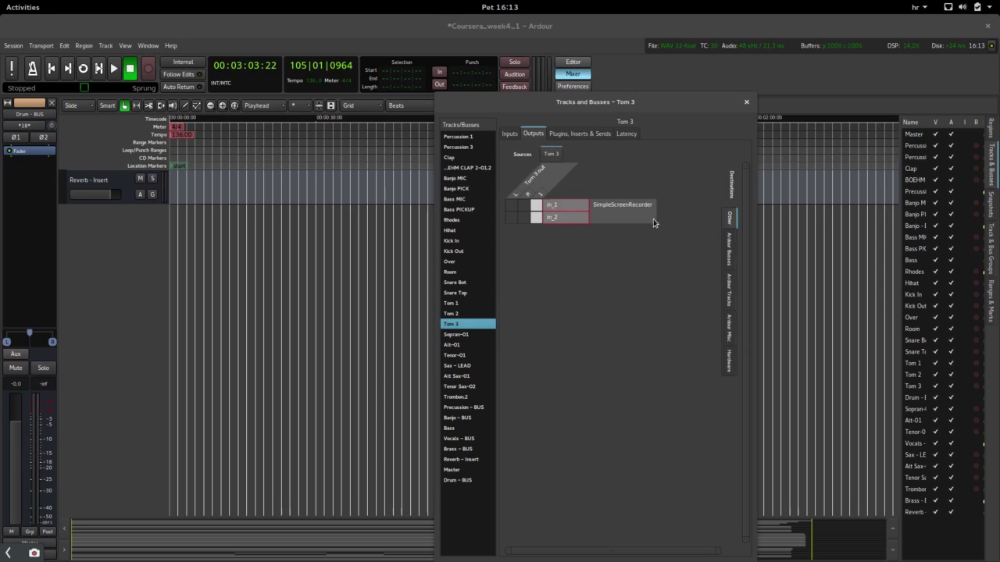
click(732, 257)
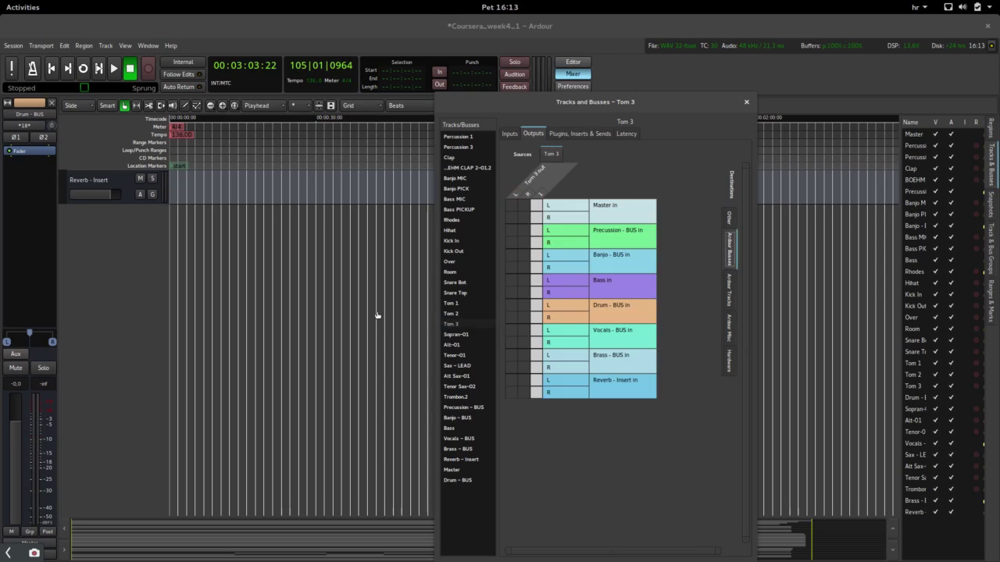
click(512, 307)
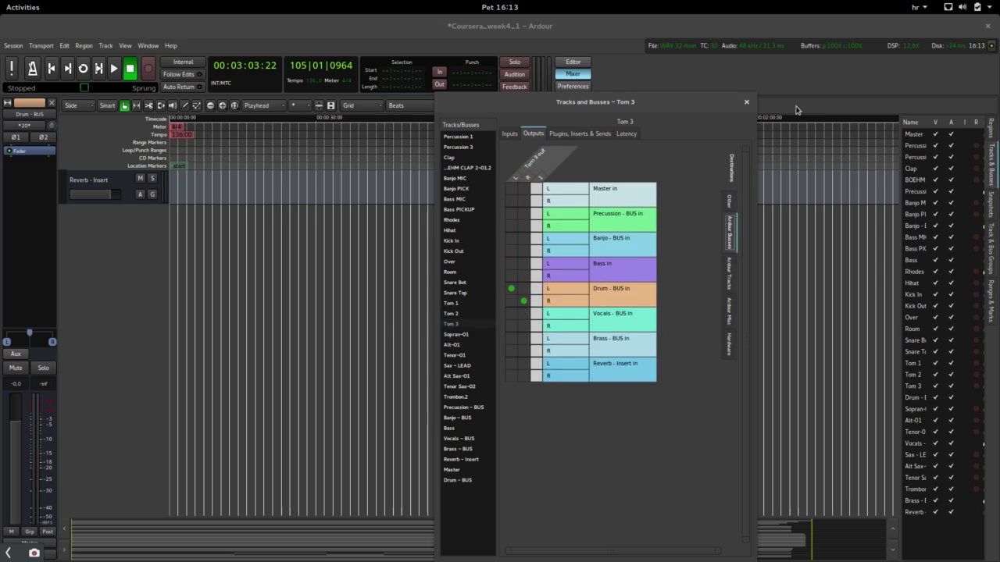
- Close the routing window, bring up the Mixer, and solo the Drum - BUS strip
click(749, 105)
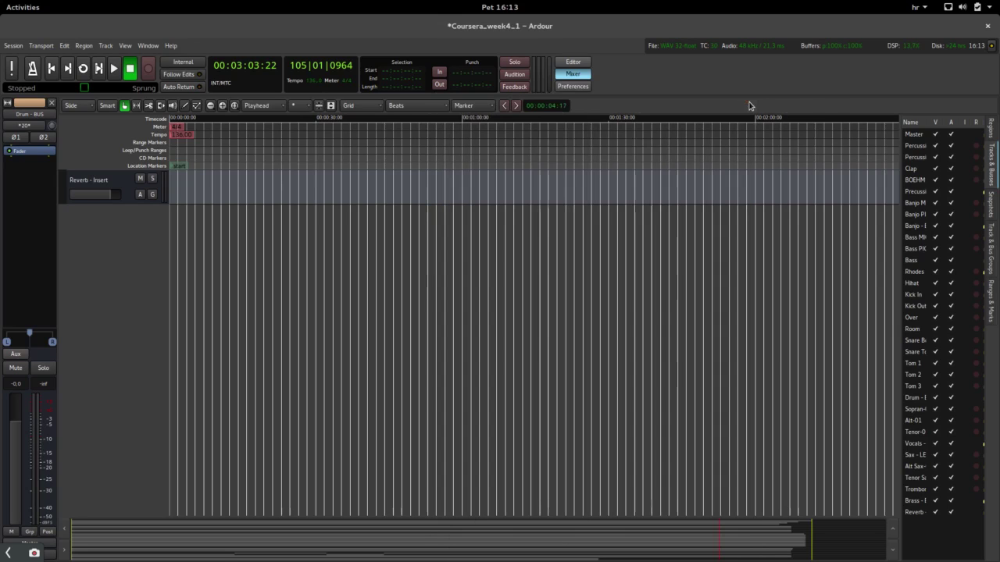
mouse_move(2, 2)
click(389, 313)
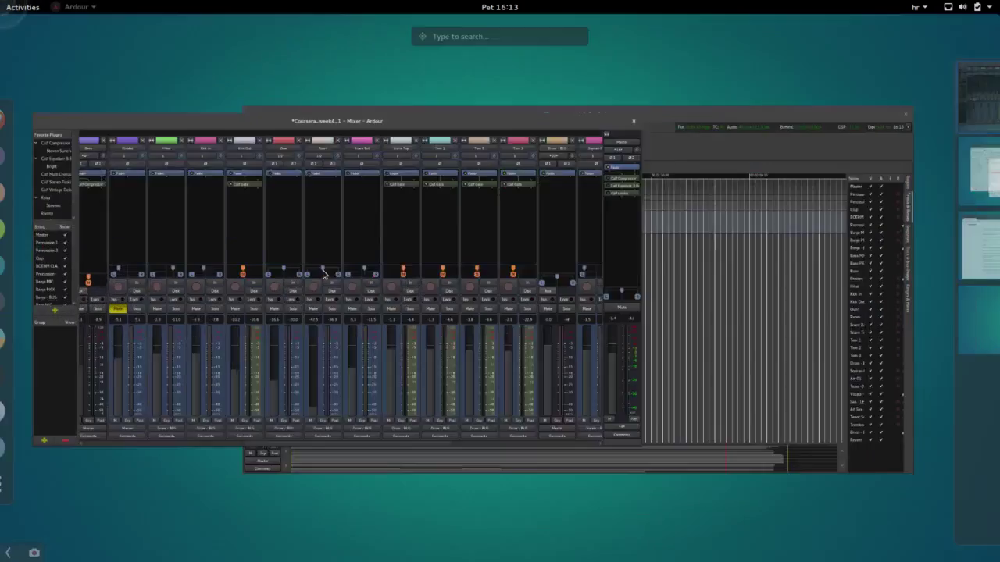
drag(413, 499, 506, 503)
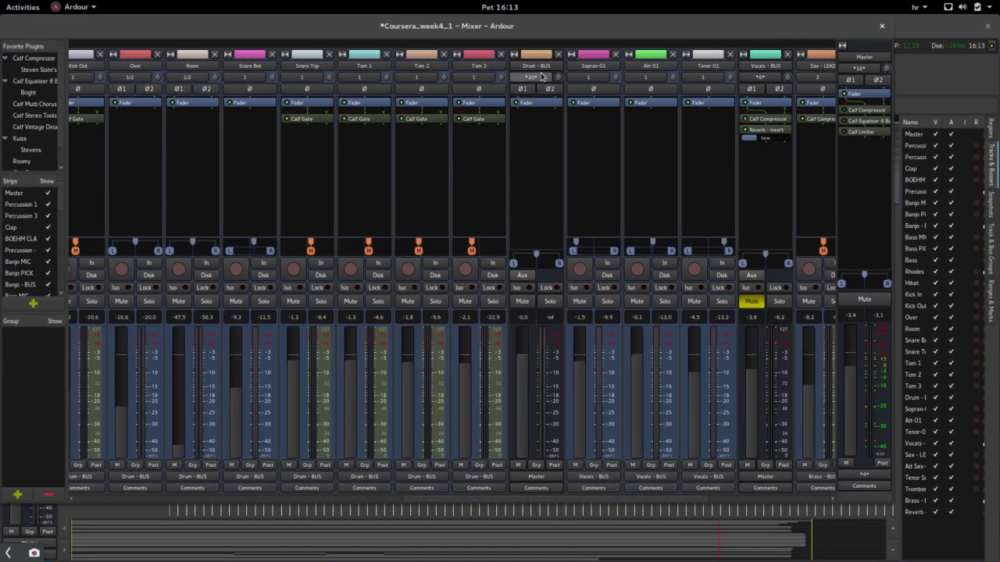
click(550, 303)
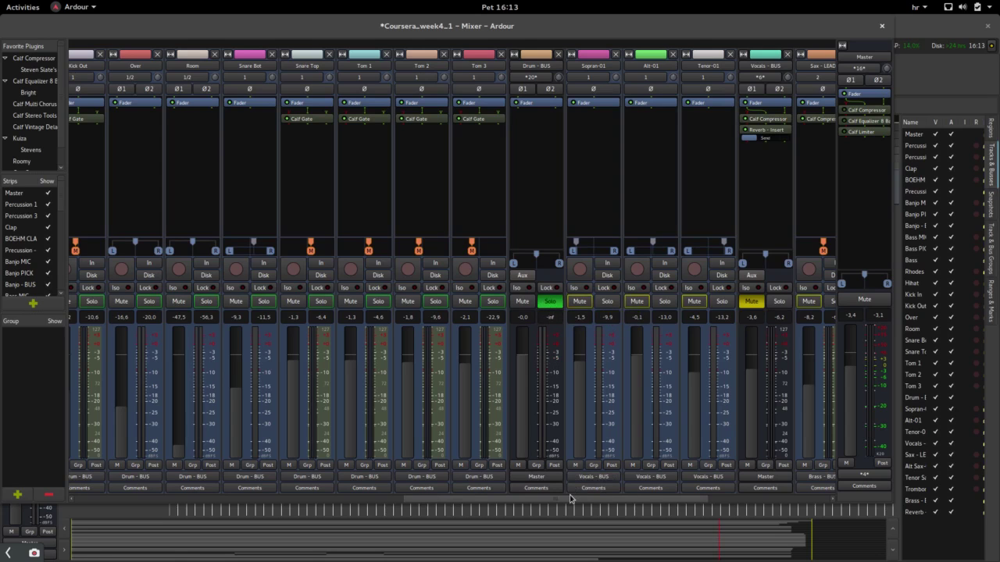
drag(575, 497, 491, 501)
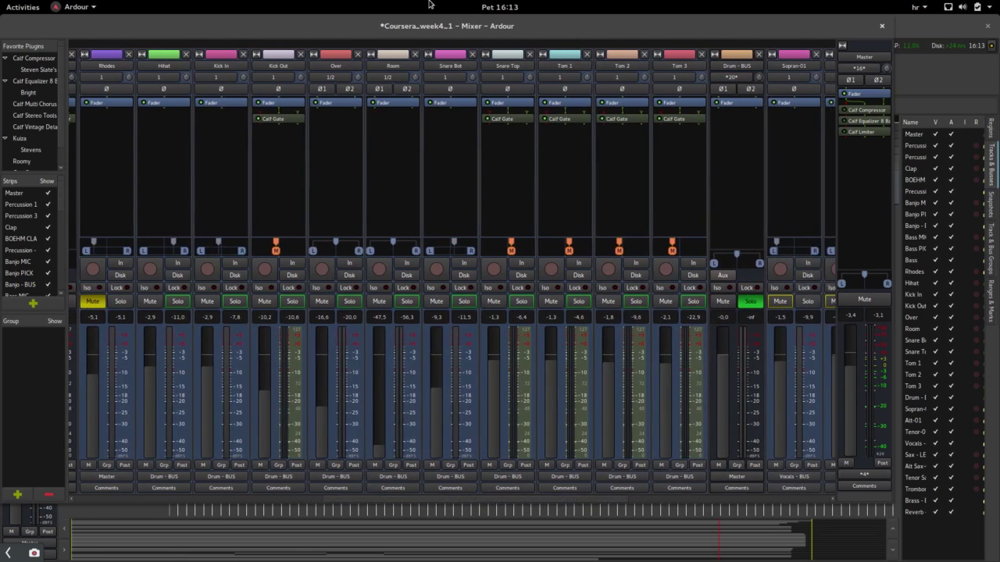
- Play the session, toggle the Drum - BUS solo off and on, and set its fader to -0.5 dB
double_click(407, 26)
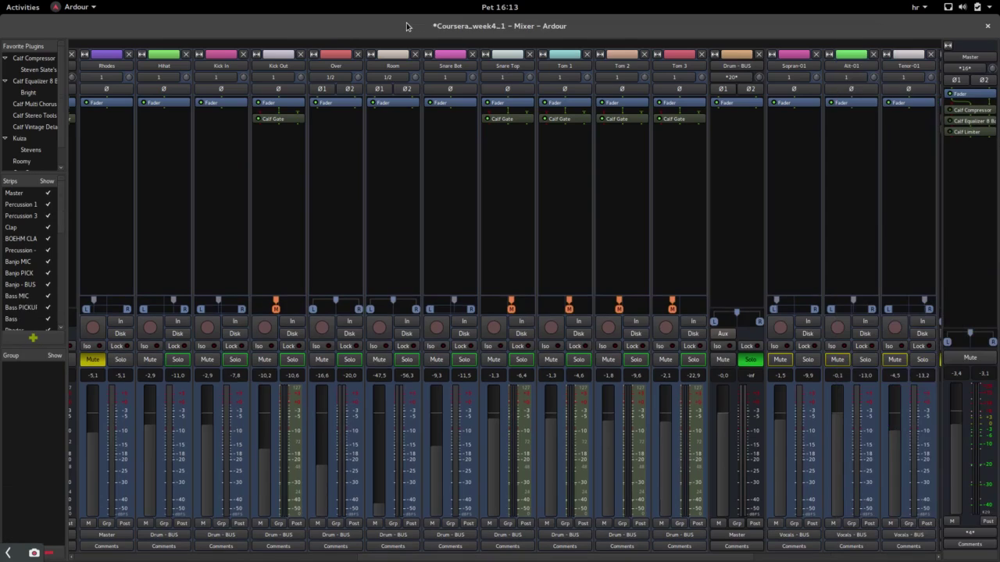
key(space)
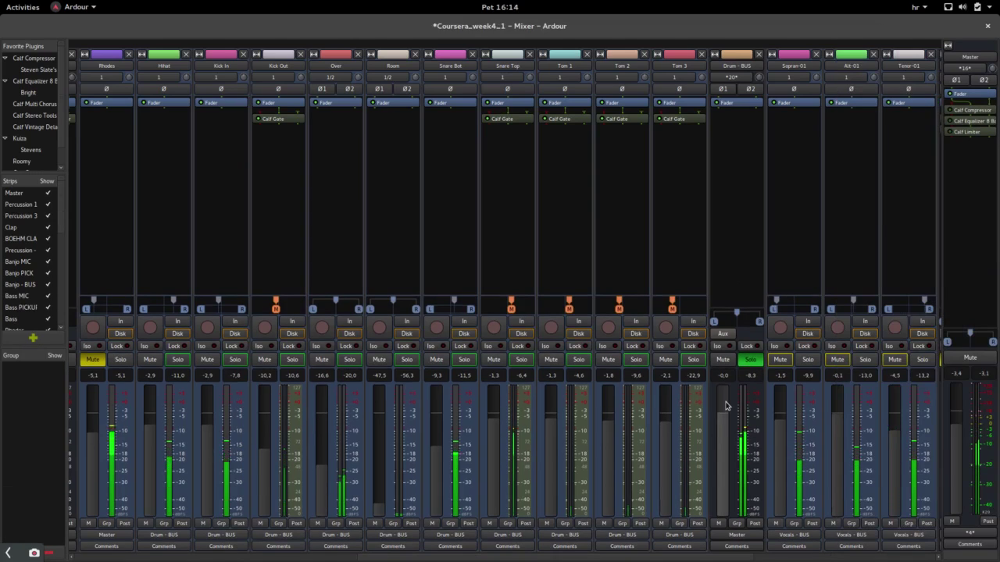
click(749, 360)
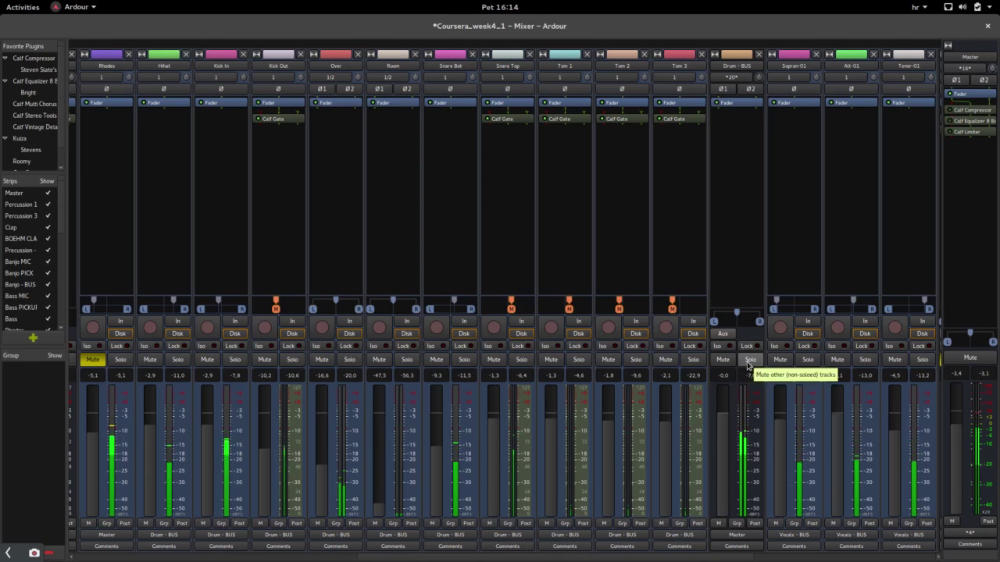
click(748, 361)
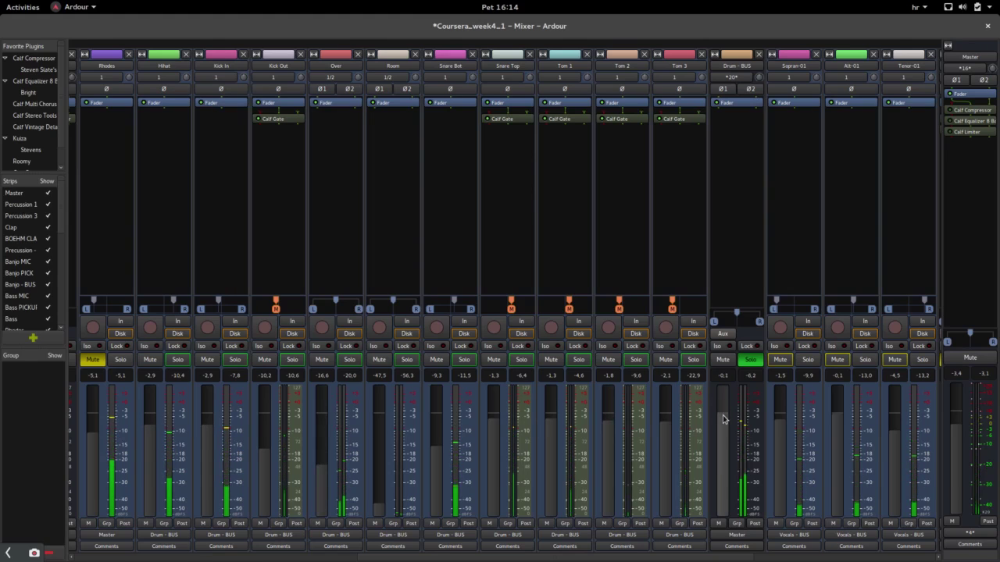
drag(723, 419, 723, 478)
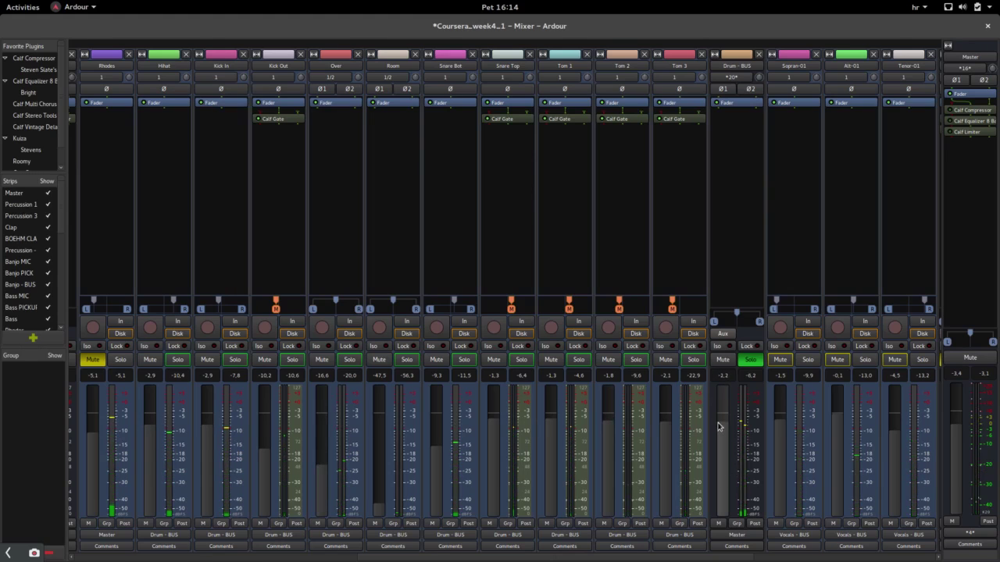
mouse_move(720, 418)
mouse_down()
mouse_move(721, 475)
mouse_move(715, 415)
mouse_up()
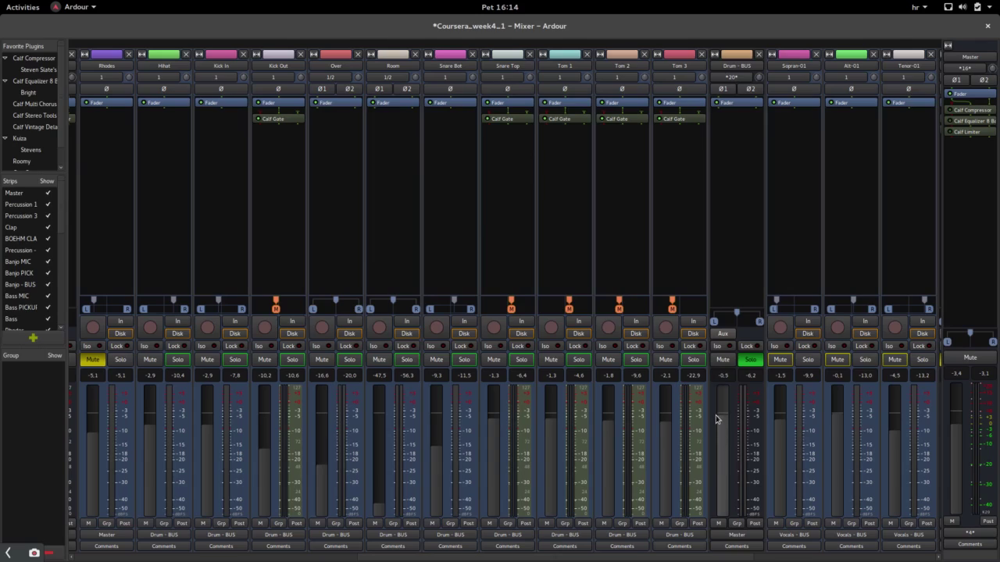